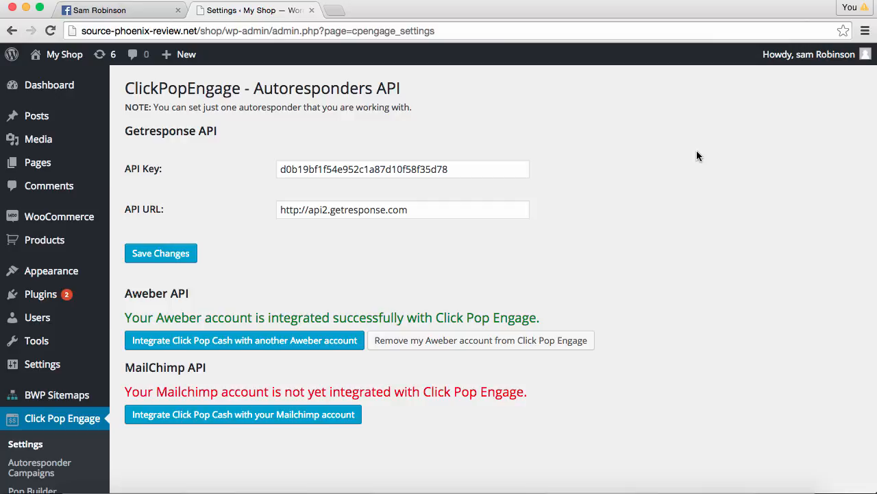
Start a new autoresponder campaign with Aweber as the service
scroll(696, 156, down, 4)
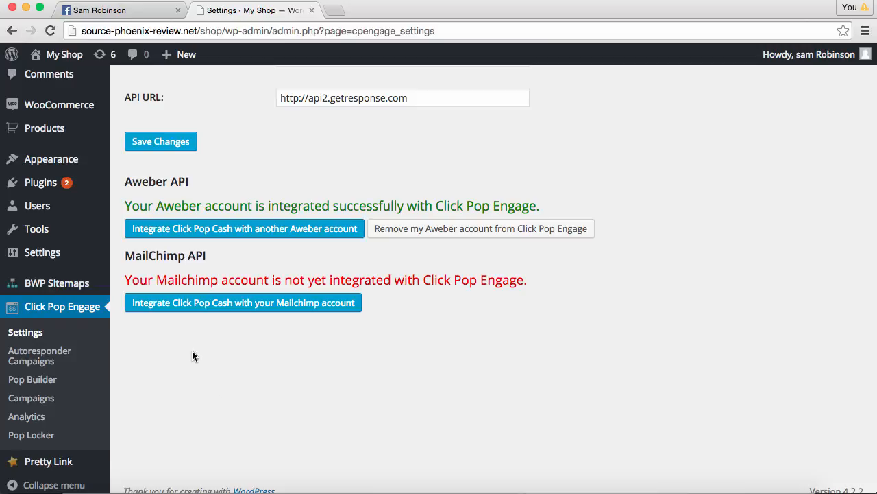
drag(192, 350, 123, 375)
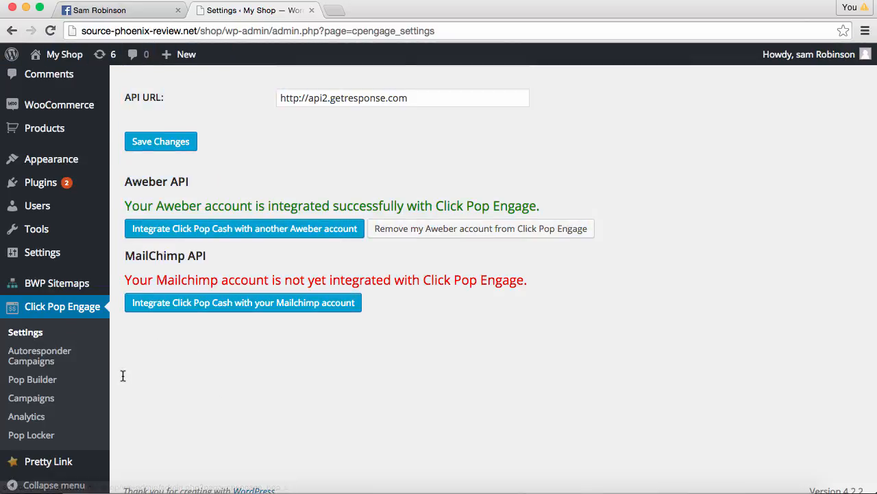
click(51, 356)
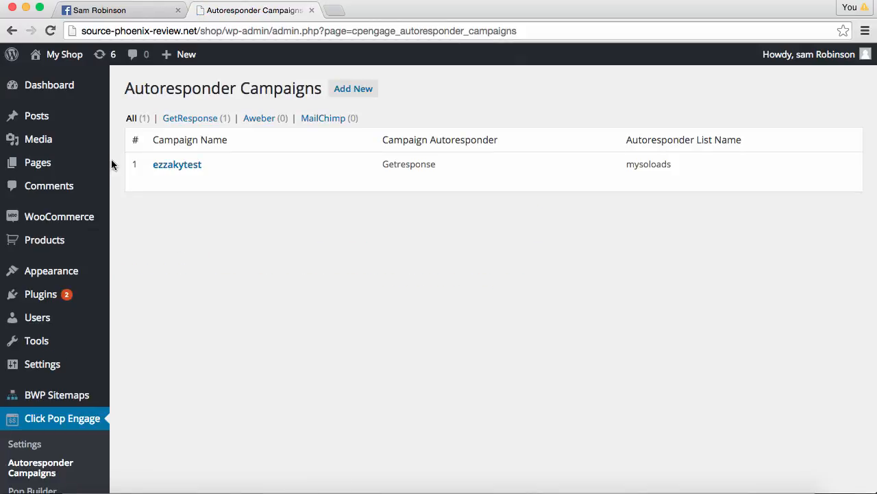
click(355, 93)
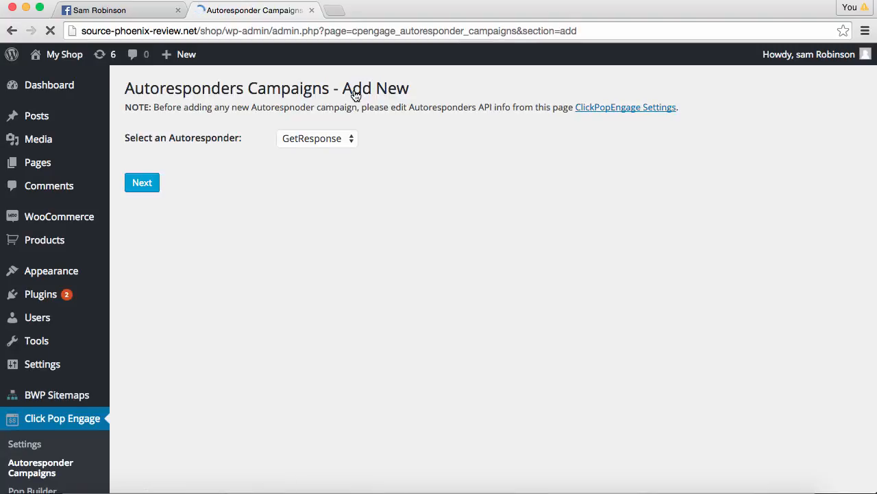
click(331, 141)
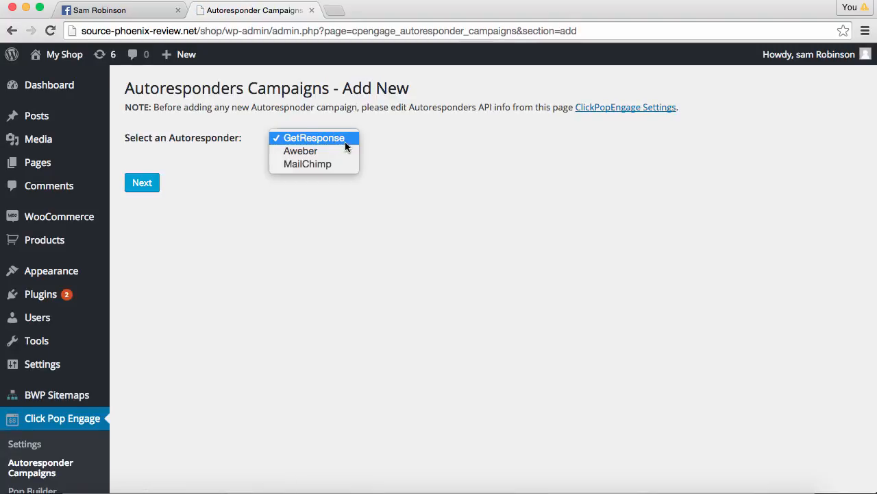
click(332, 153)
click(148, 189)
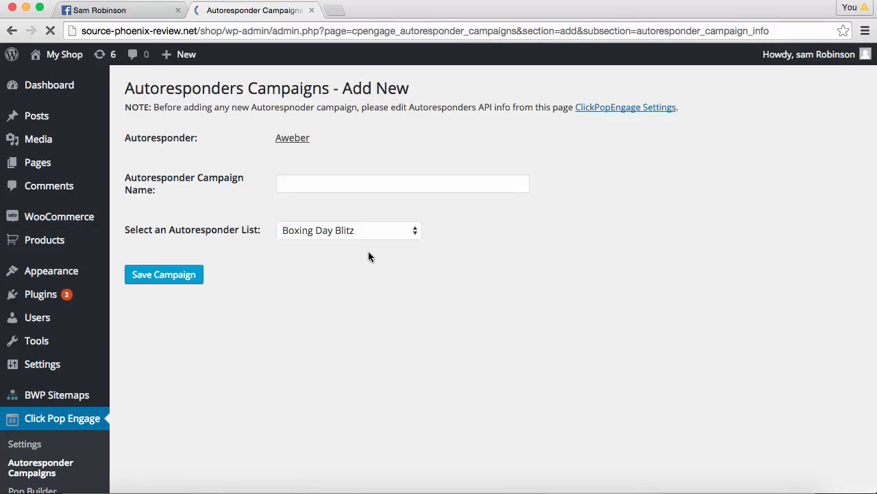
Name the campaign for motorsport leads, link it to the motorsport mailing list, and save it
click(372, 190)
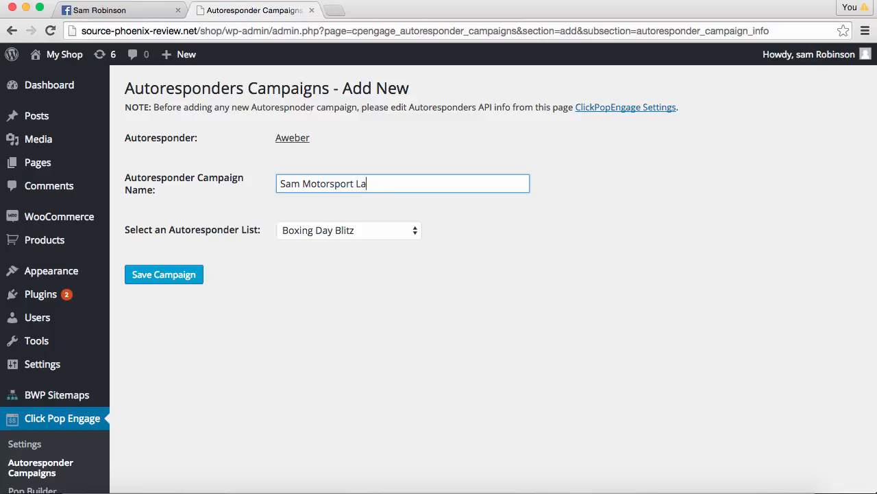
click(389, 234)
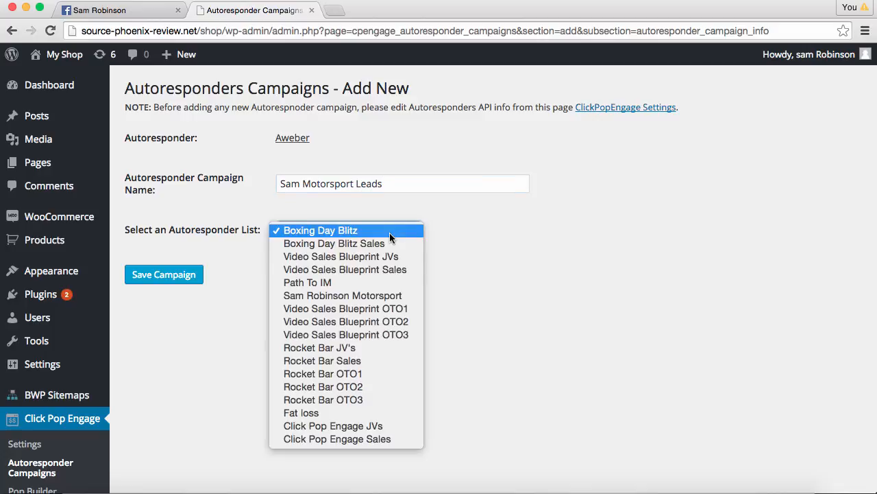
click(346, 296)
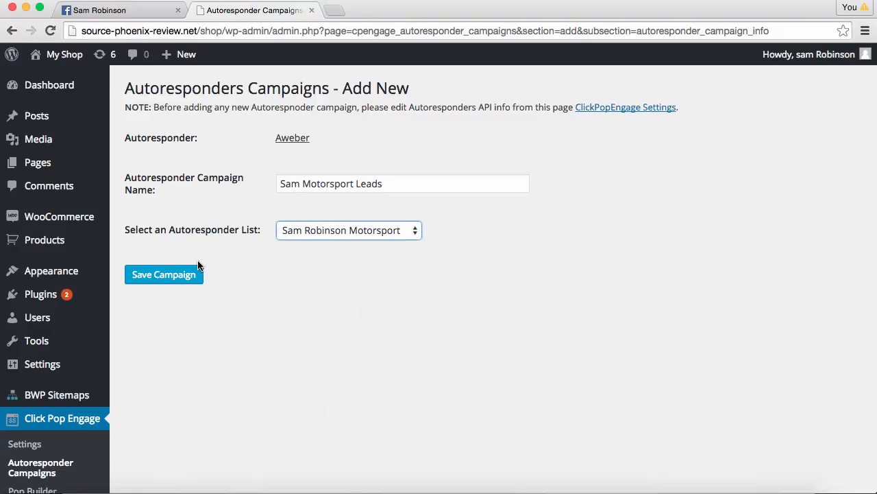
click(181, 277)
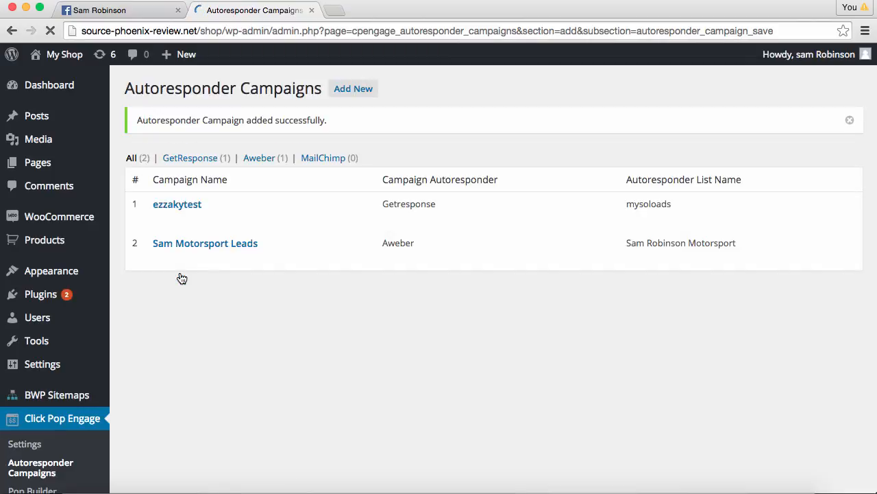
scroll(181, 277, down, 3)
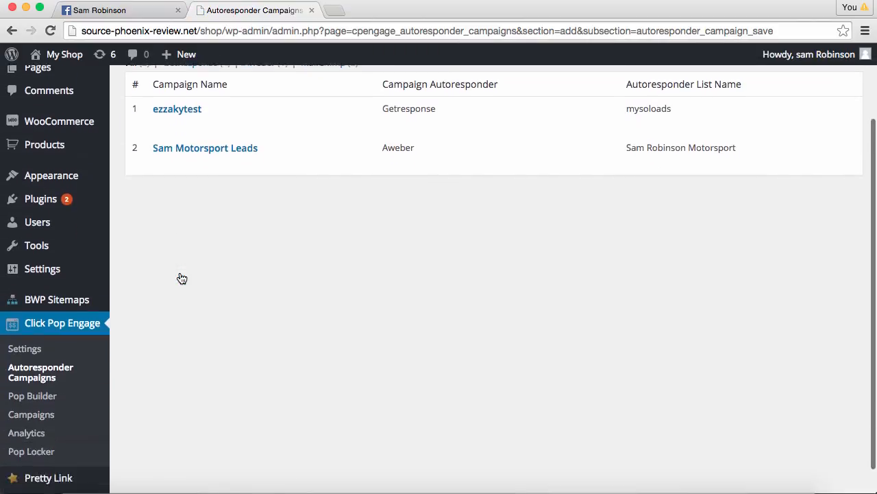
scroll(182, 278, down, 1)
Create a new Blank Template pop named for the Ferrari giveaway and open it in the builder
click(35, 370)
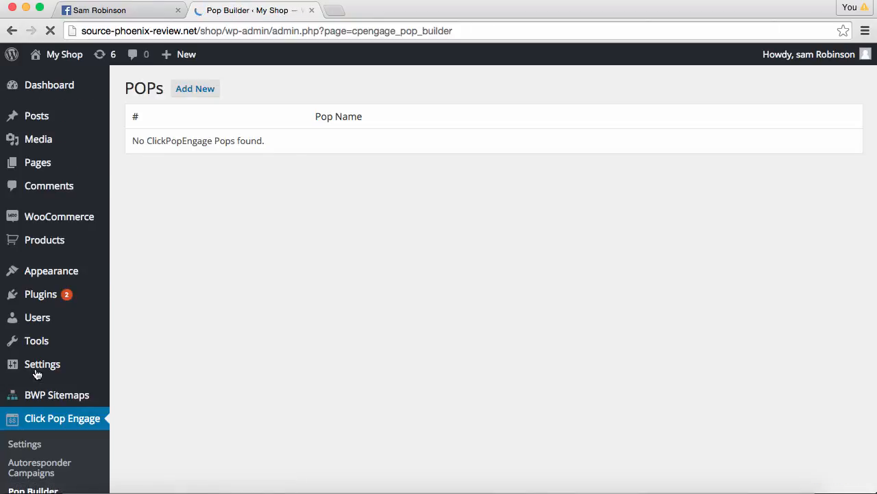
click(203, 96)
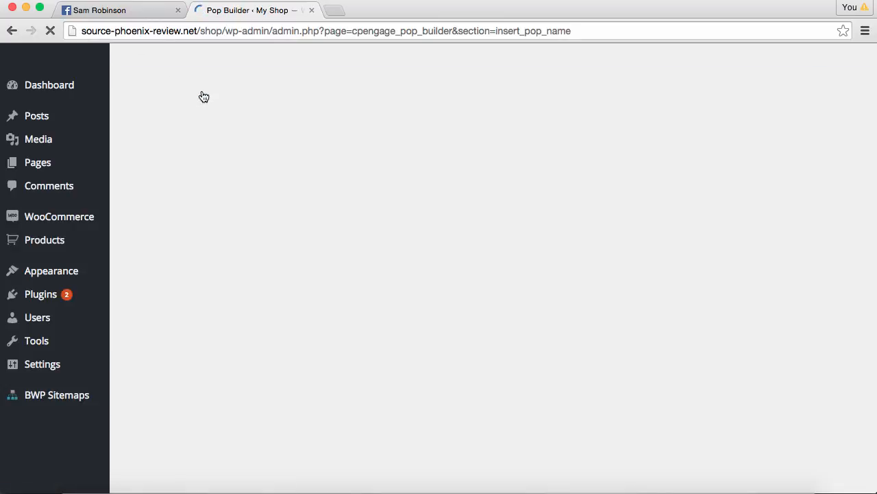
click(307, 126)
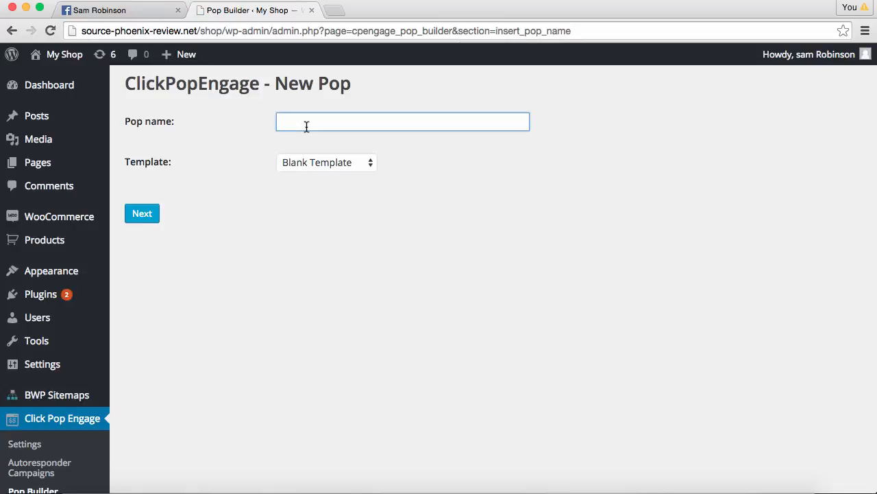
text(Sam Ferrari Giveaway)
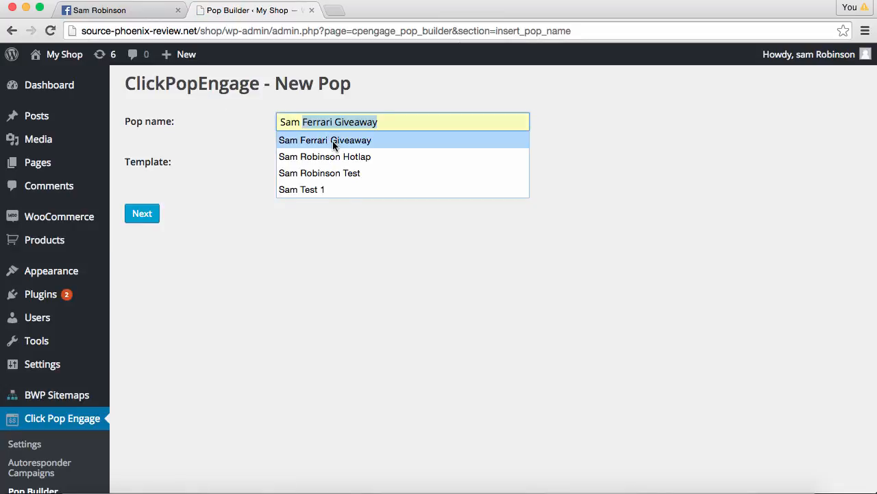
click(332, 140)
click(140, 213)
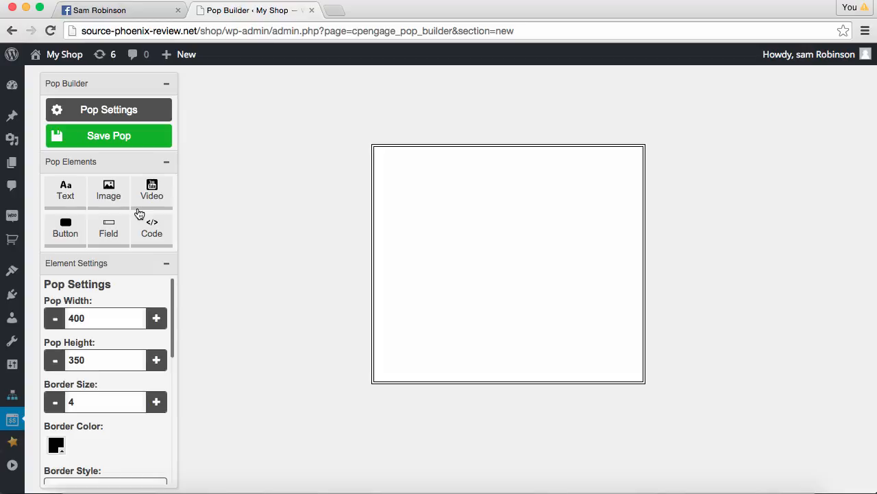
Upload the Ferrari racing png and use it as the pop's background image
scroll(230, 255, down, 2)
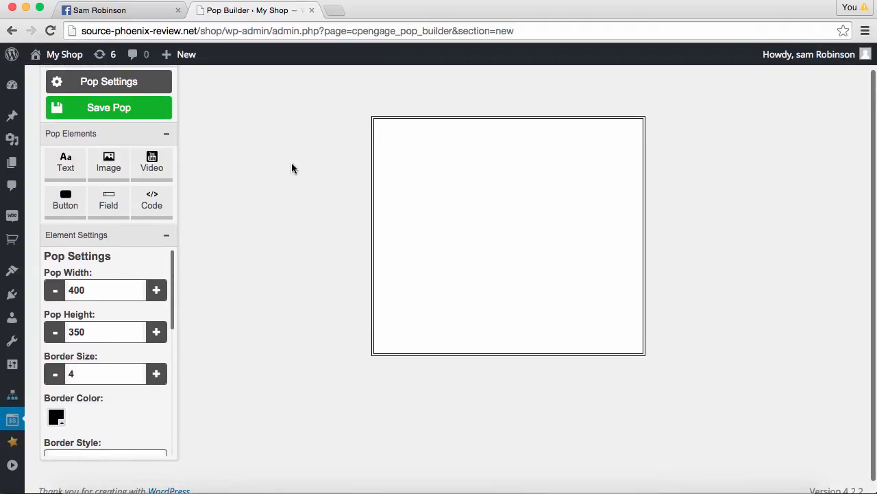
scroll(257, 202, up, 2)
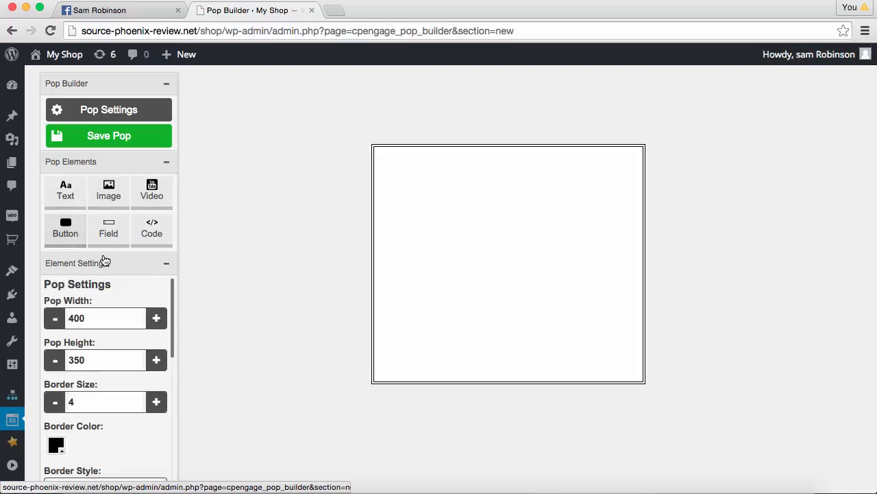
scroll(142, 299, down, 5)
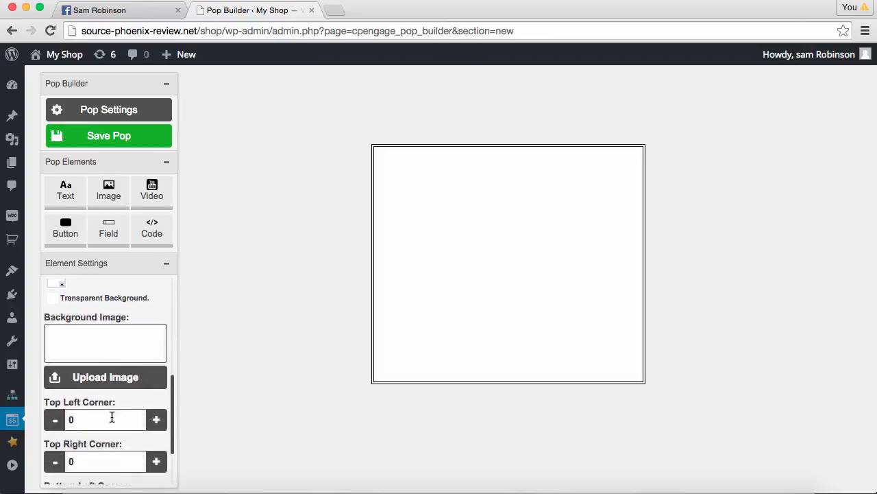
click(106, 374)
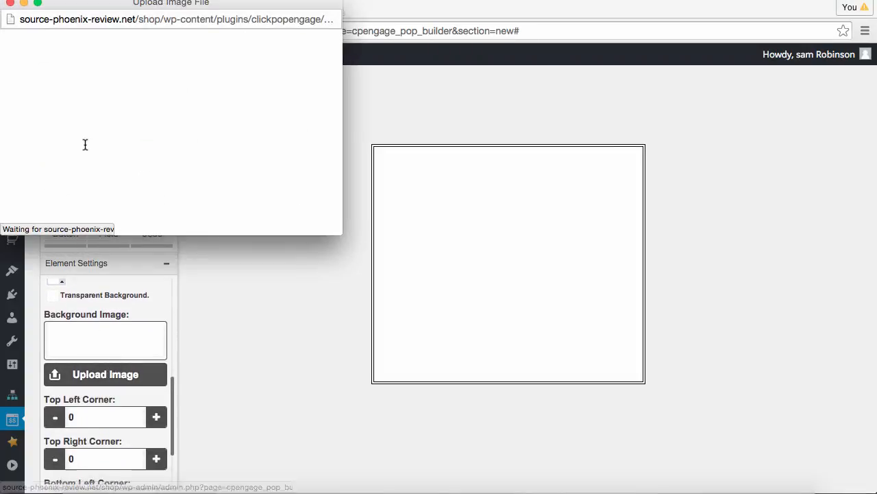
click(46, 86)
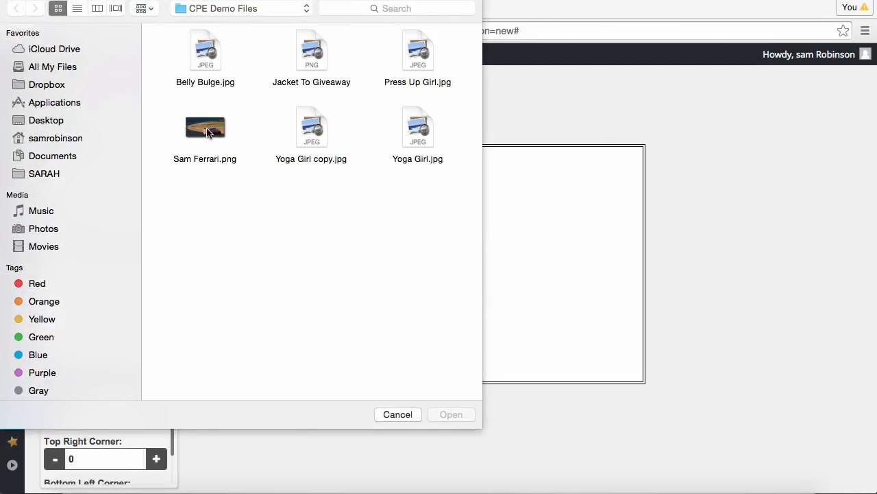
click(207, 132)
click(451, 415)
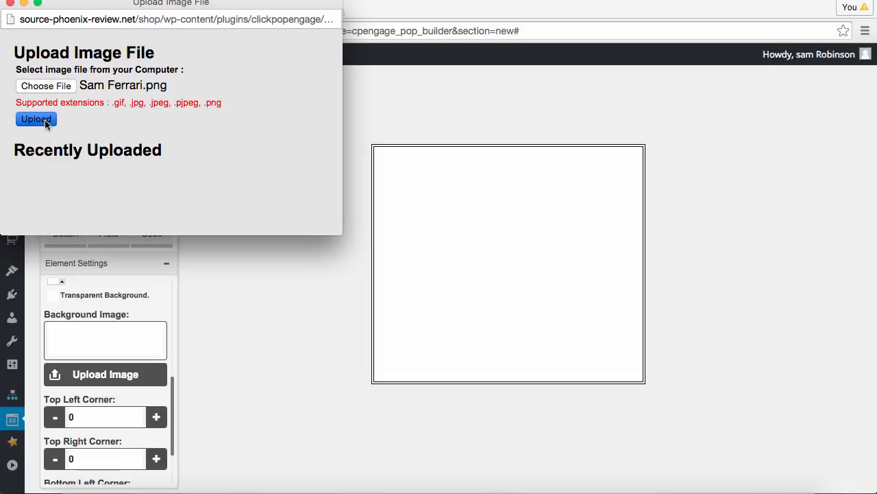
click(38, 120)
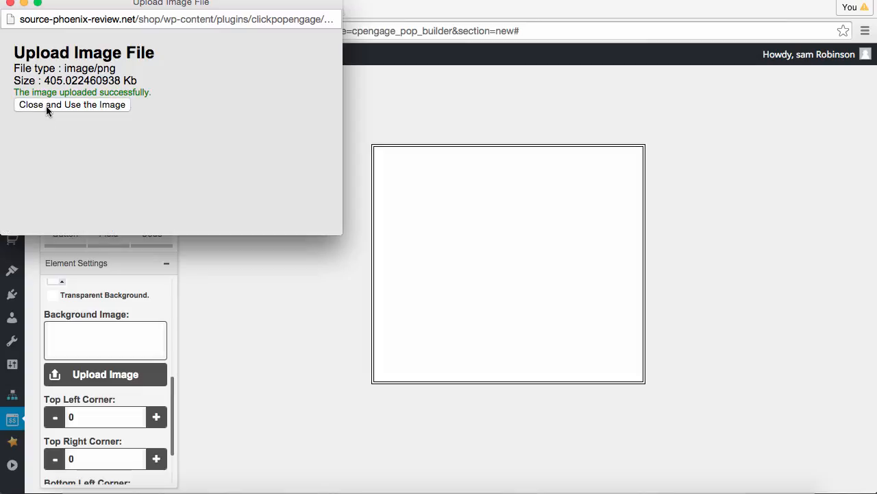
click(46, 105)
scroll(203, 346, down, 1)
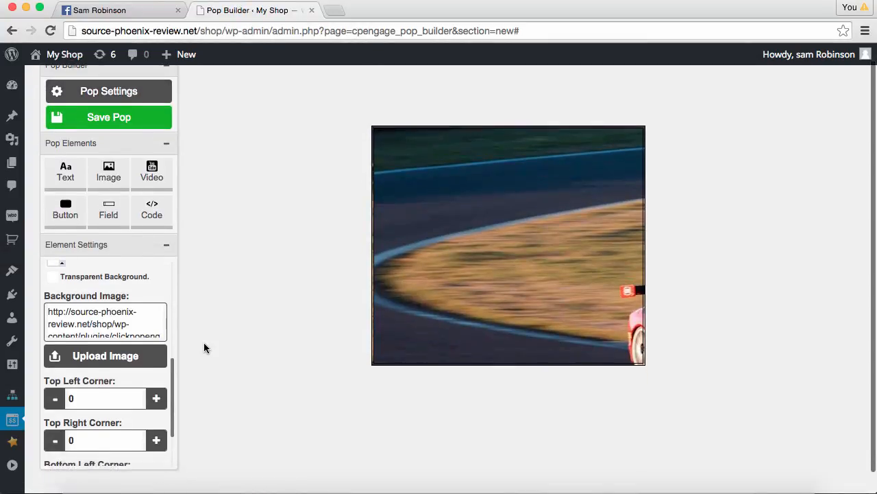
Resize the pop canvas to 800 × 400
scroll(140, 343, down, 3)
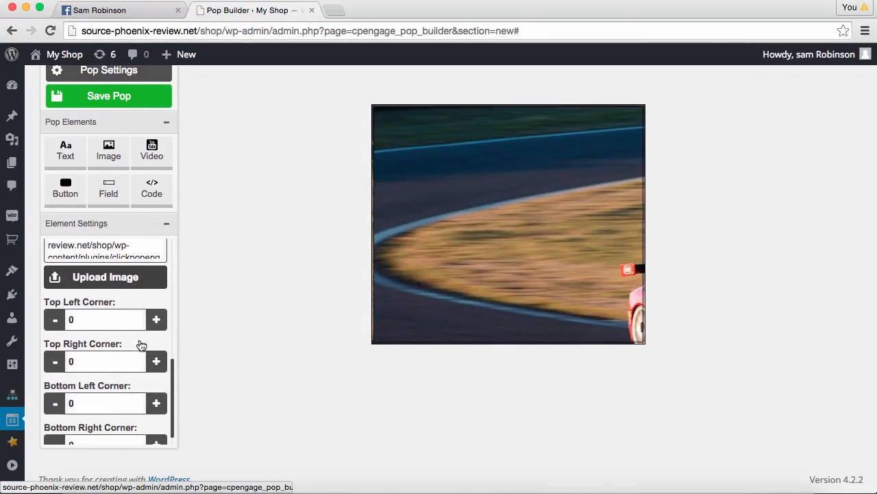
scroll(140, 344, up, 10)
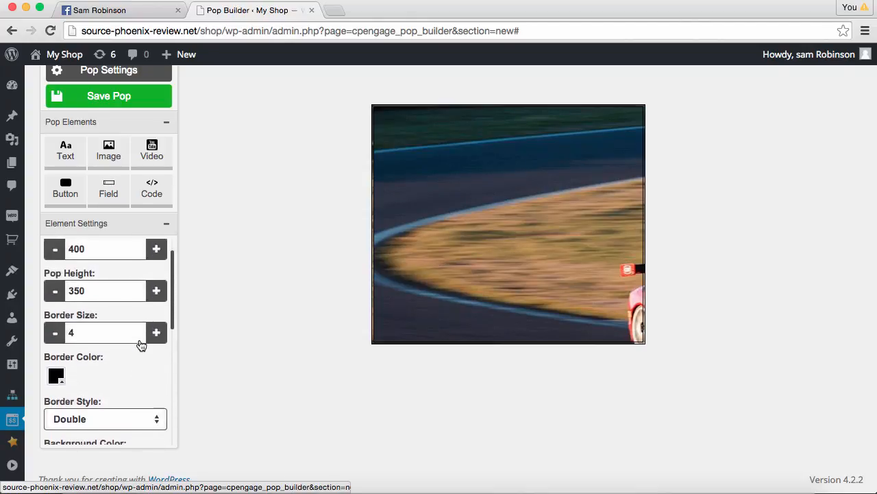
drag(98, 282, 6, 275)
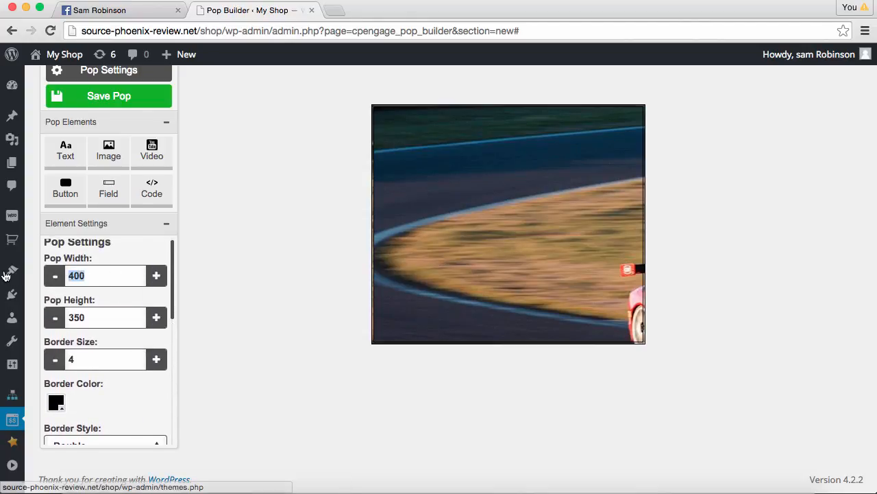
text(800)
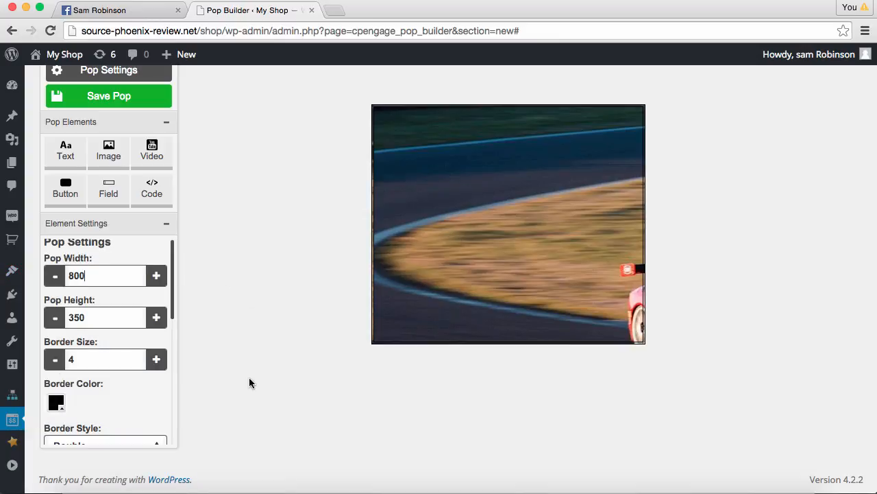
click(130, 317)
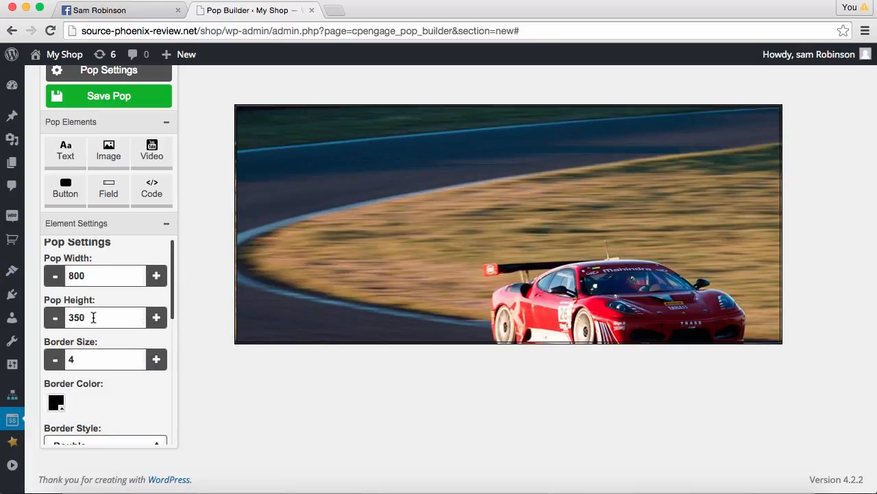
drag(93, 317, 65, 322)
text(400)
click(111, 407)
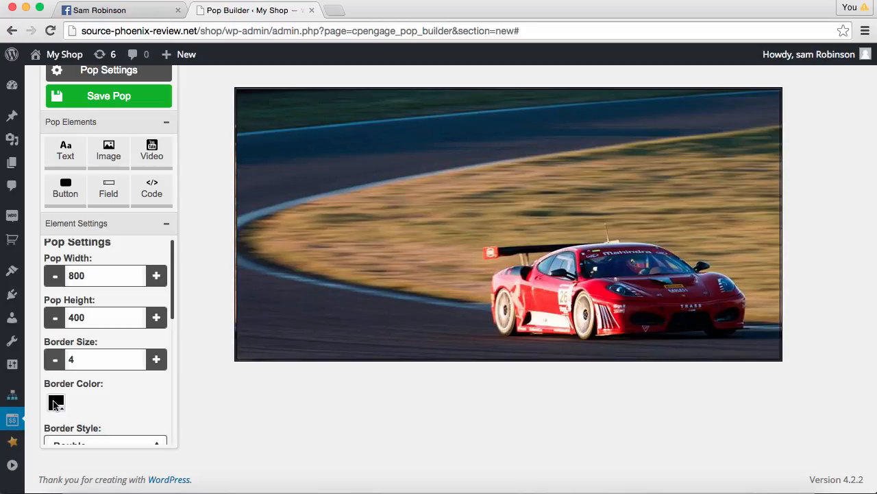
Make the pop border red and solid, then add a video element
click(55, 403)
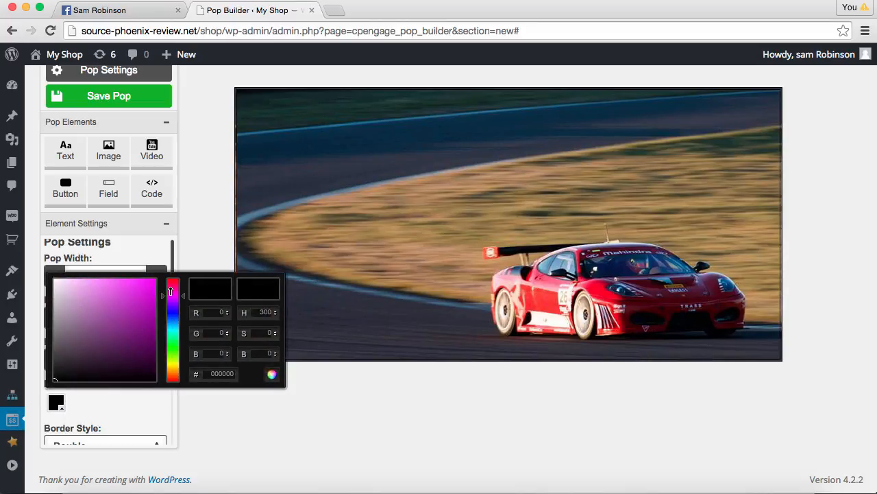
drag(170, 292, 148, 284)
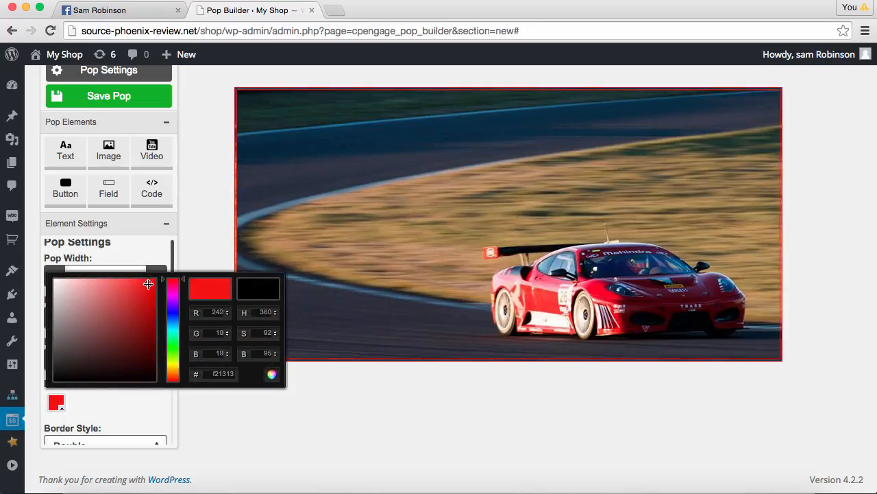
click(138, 407)
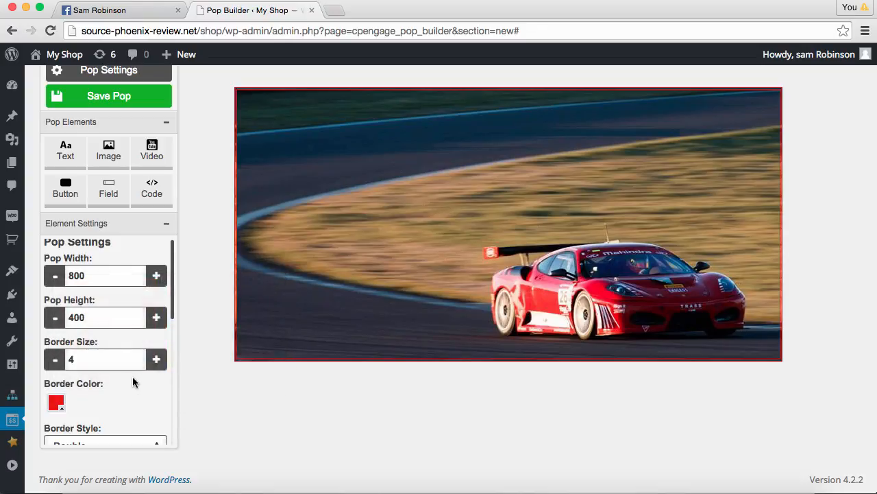
scroll(141, 411, down, 2)
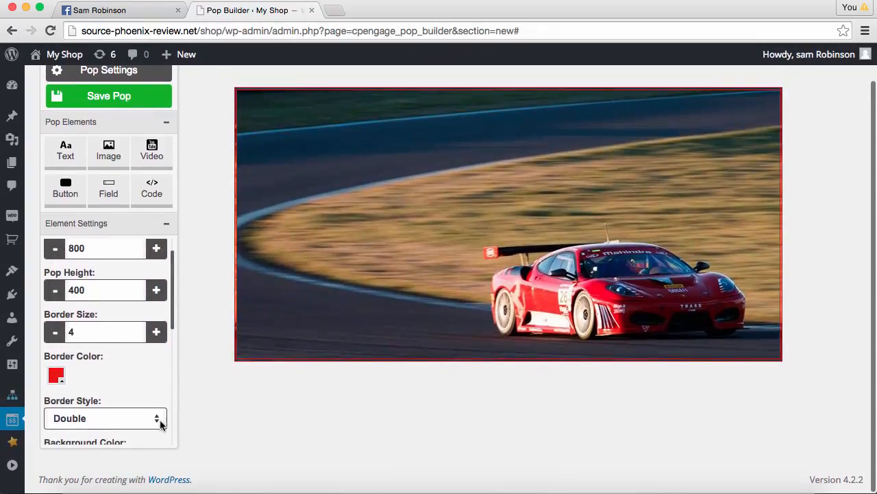
click(159, 421)
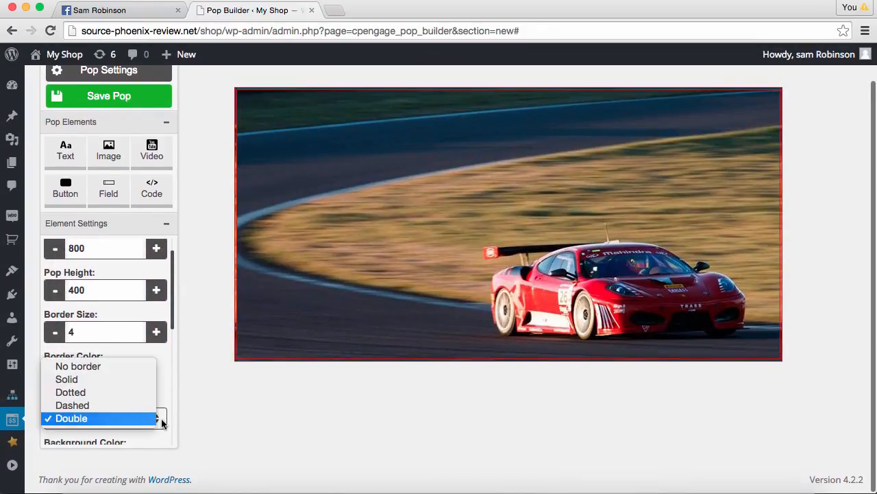
click(125, 379)
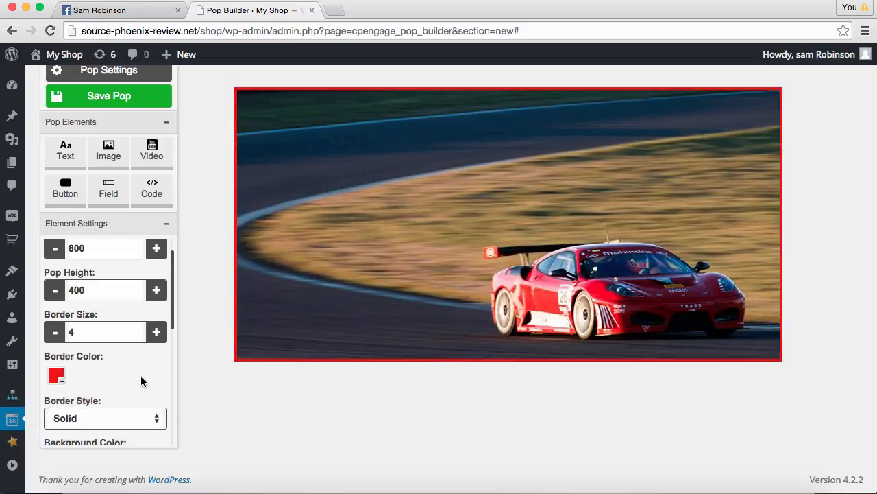
scroll(141, 377, down, 5)
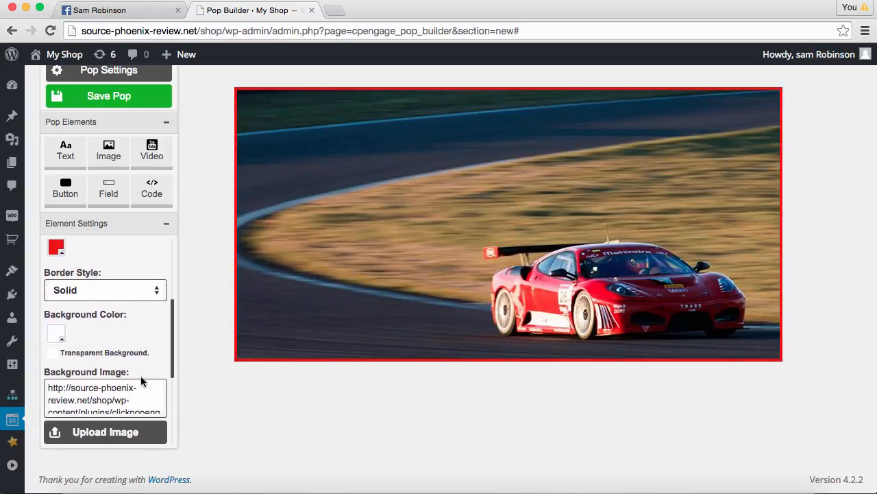
scroll(141, 381, down, 8)
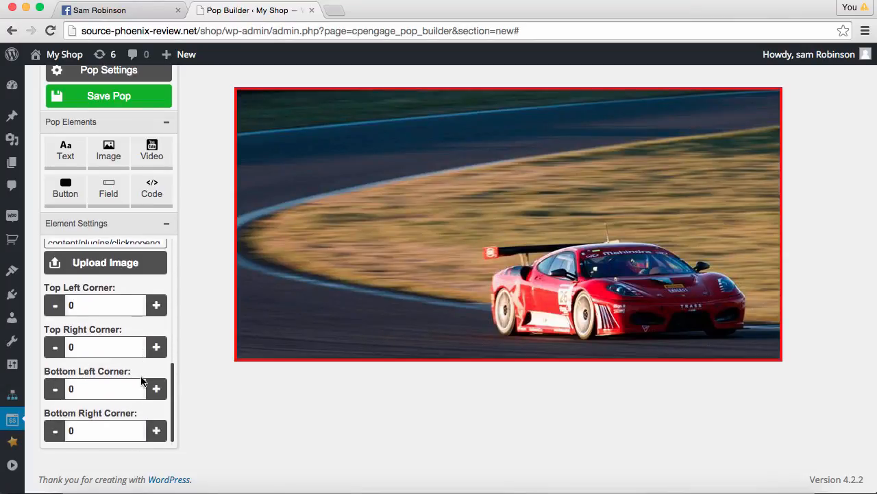
scroll(140, 381, up, 12)
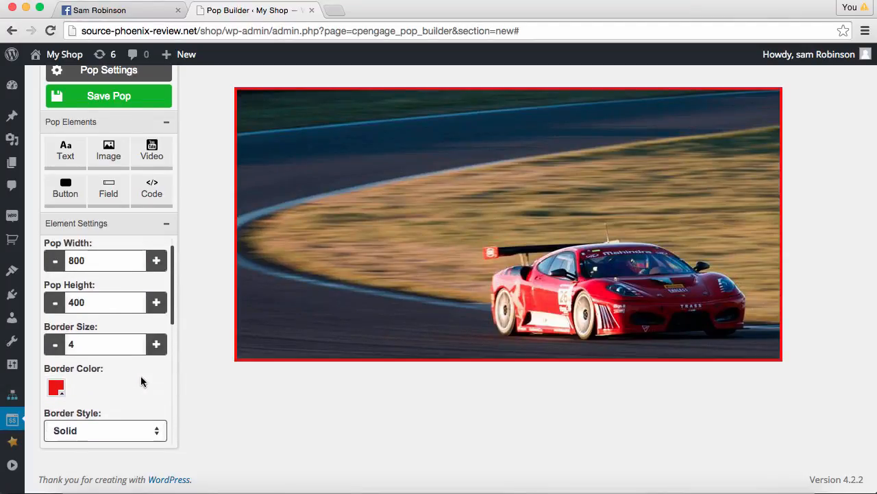
scroll(141, 376, up, 3)
scroll(213, 361, up, 2)
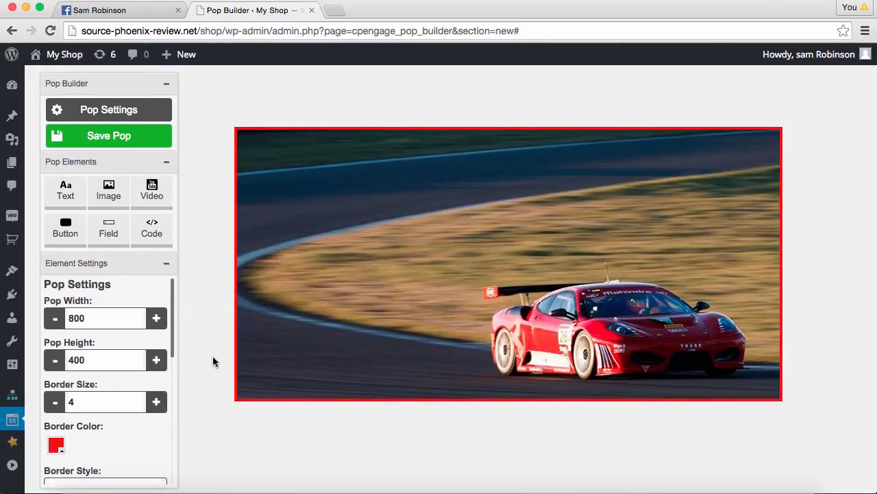
click(151, 189)
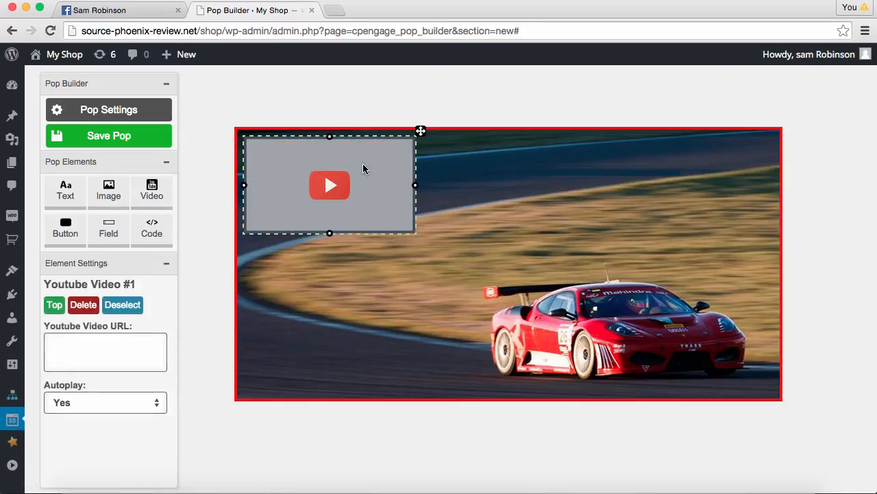
Delete the trial video element and add an image element in its place
click(130, 355)
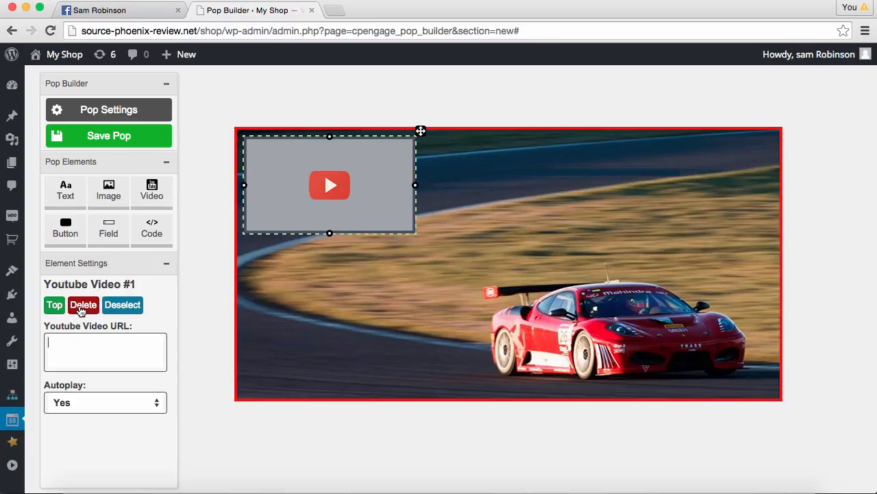
click(81, 310)
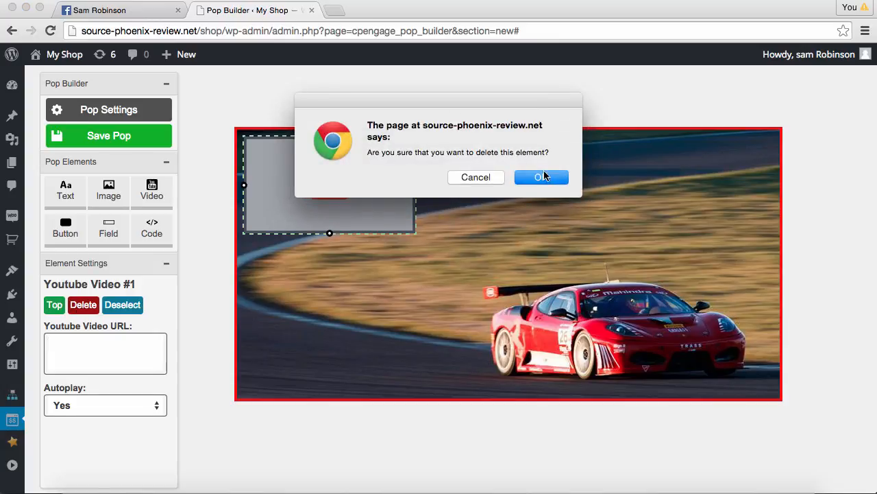
click(543, 176)
click(111, 190)
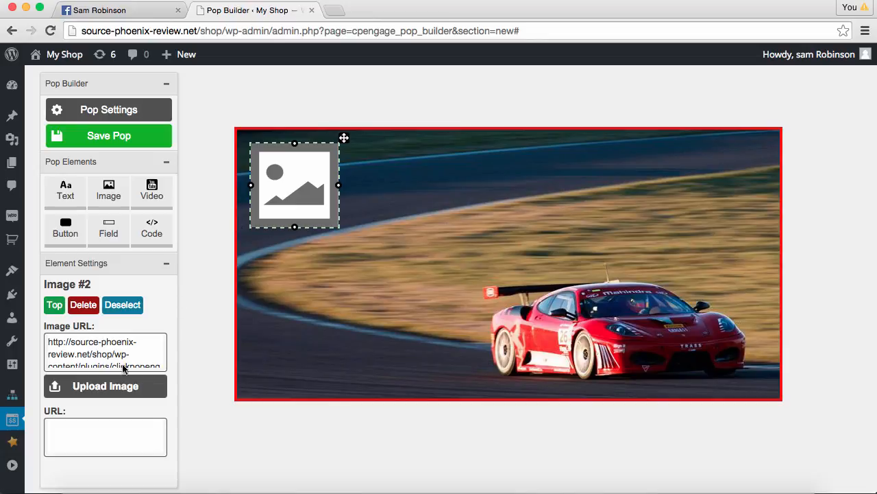
Upload Jacket To Giveaway.png into the image element and enlarge it taller and wider
click(114, 386)
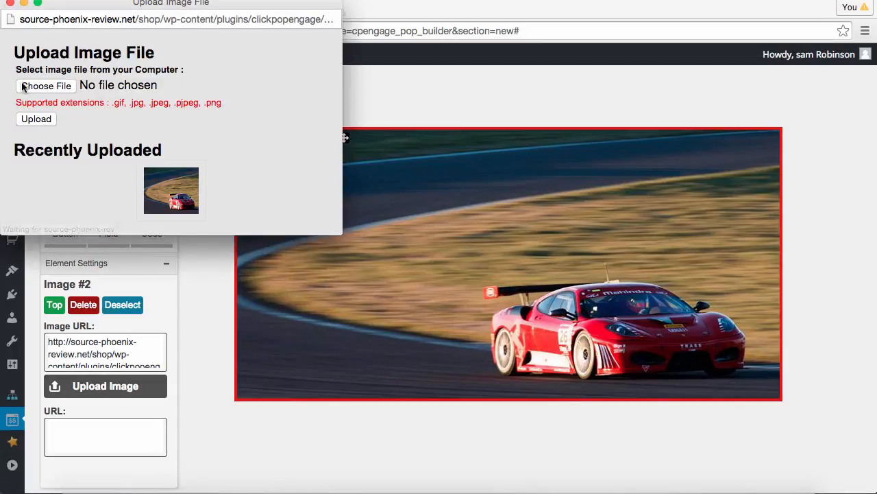
click(24, 85)
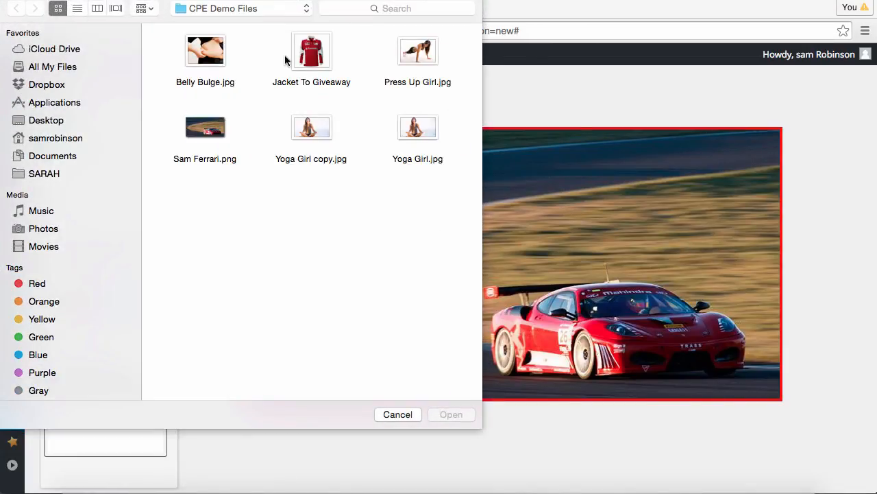
click(300, 56)
click(451, 415)
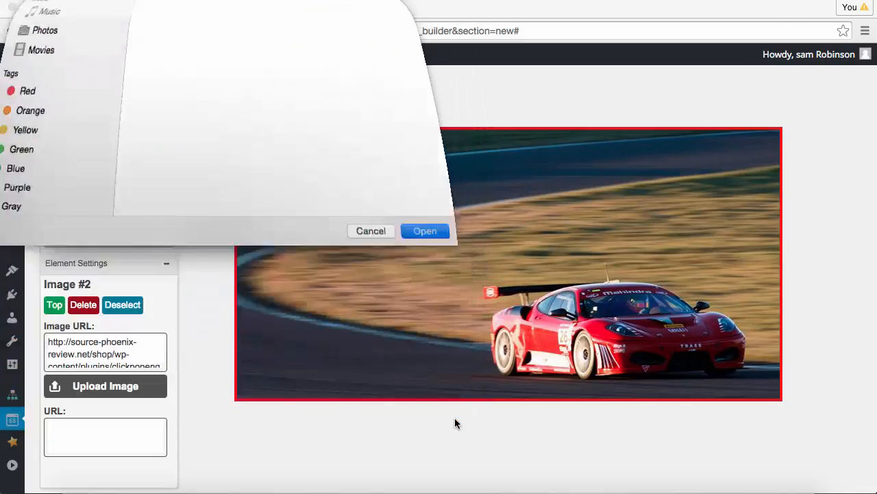
click(39, 115)
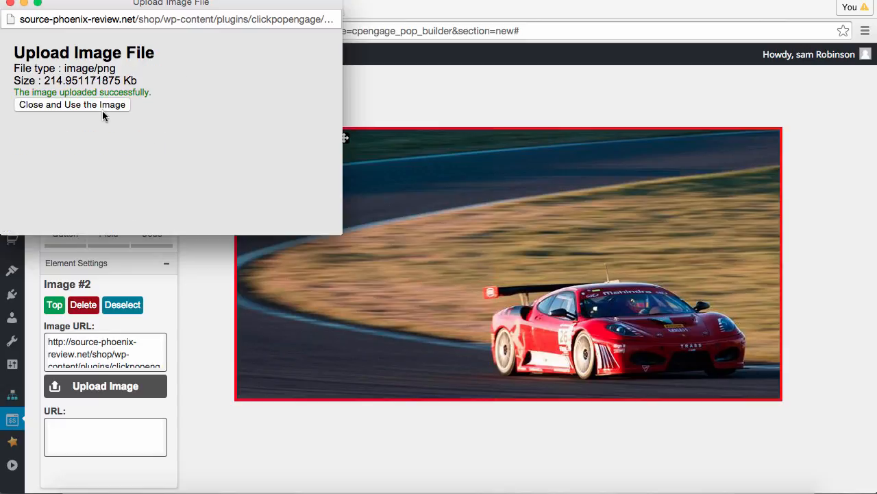
click(102, 108)
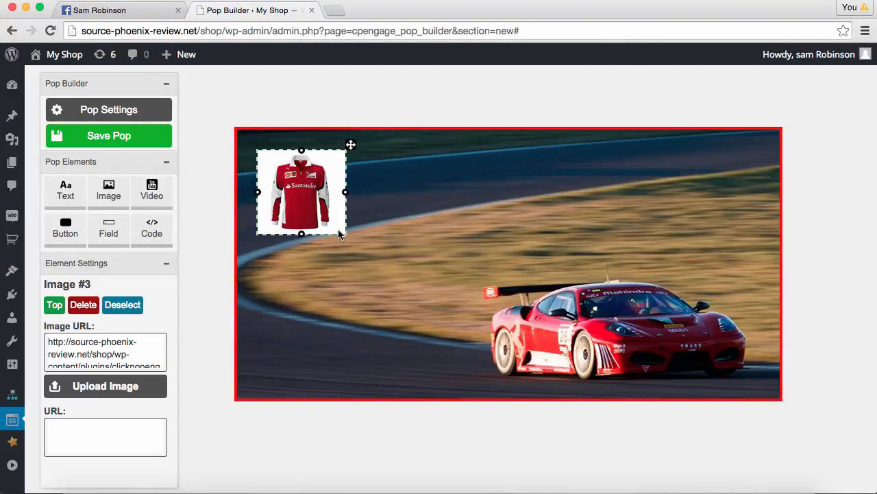
drag(301, 235, 302, 284)
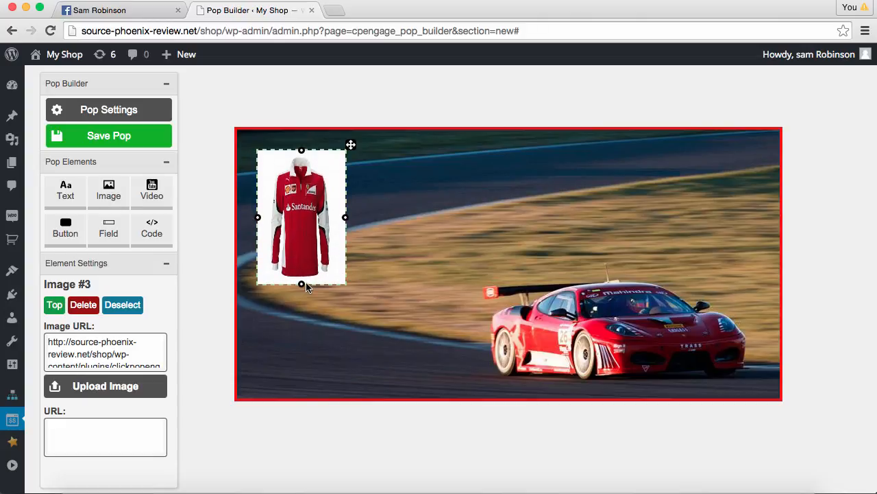
drag(345, 218, 439, 225)
drag(444, 145, 447, 145)
Place a text headline at the upper right, set it to 36px, and enlarge its box
click(72, 185)
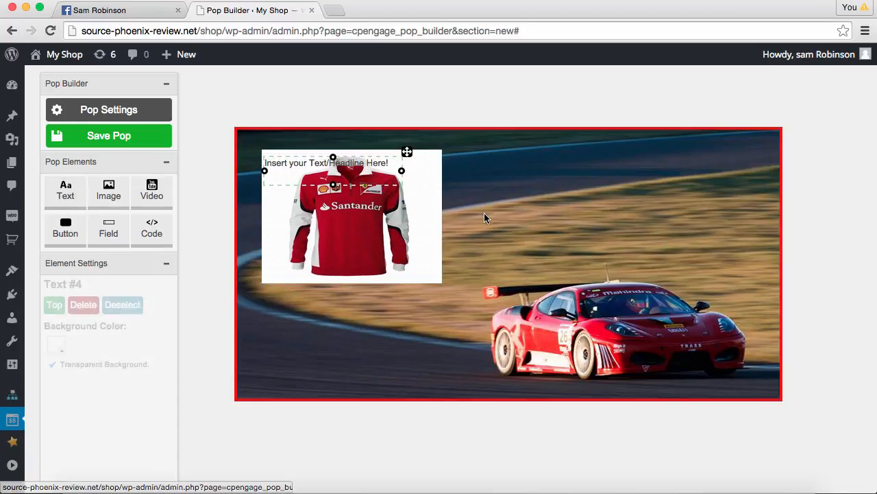
drag(405, 149, 678, 149)
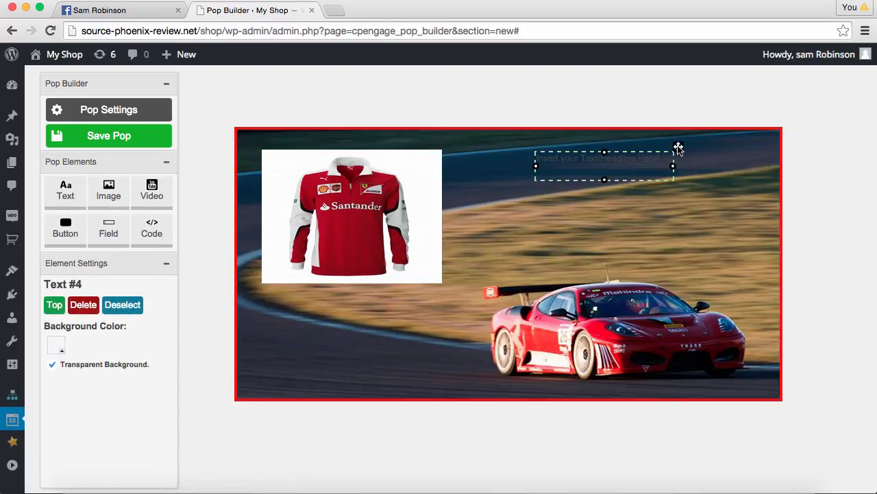
triple_click(628, 161)
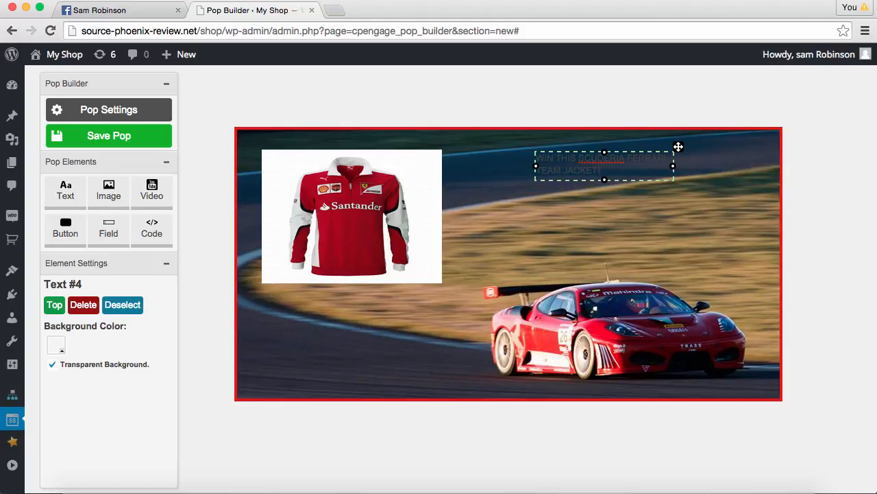
key(super+a)
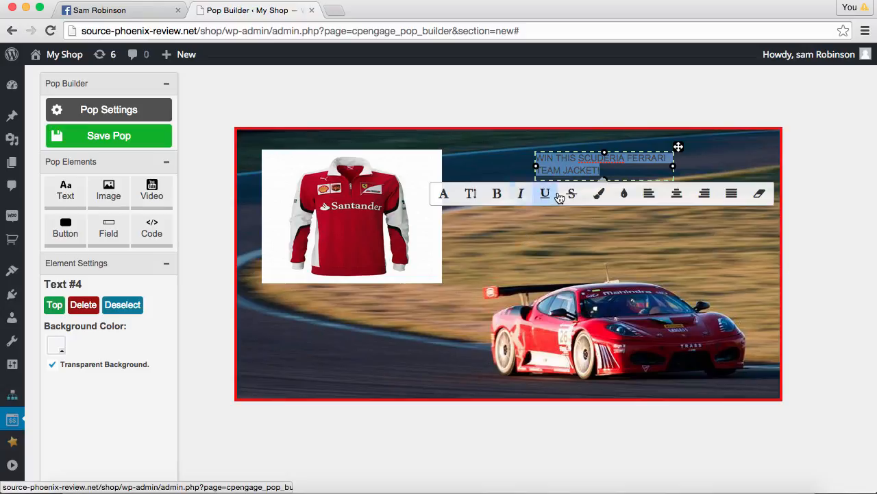
click(470, 193)
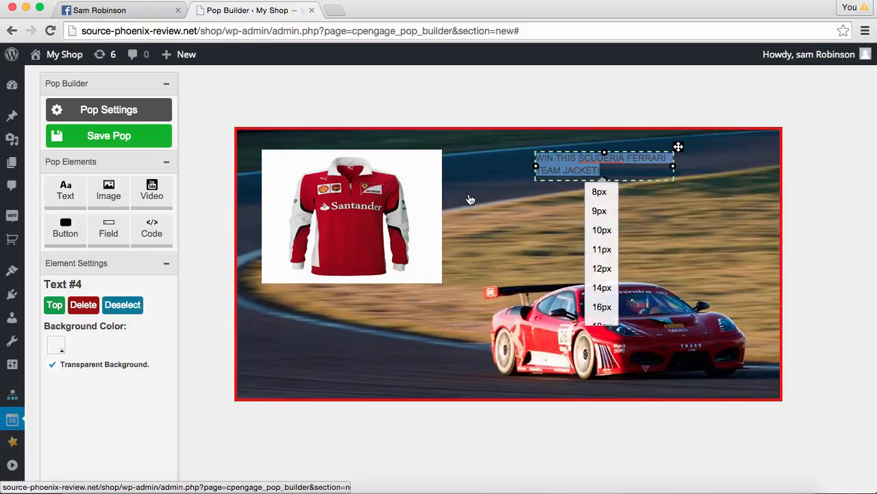
scroll(600, 230, down, 3)
scroll(600, 233, down, 2)
click(601, 237)
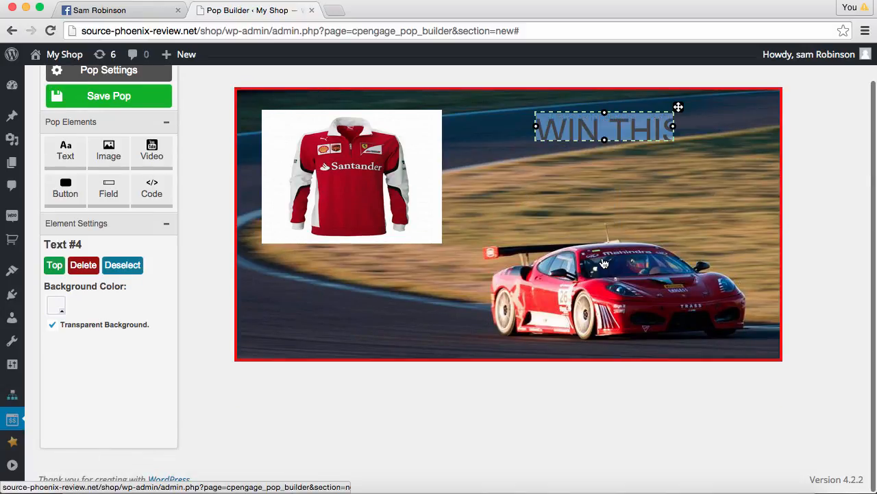
drag(536, 126, 454, 126)
drag(675, 135, 774, 135)
drag(613, 140, 615, 194)
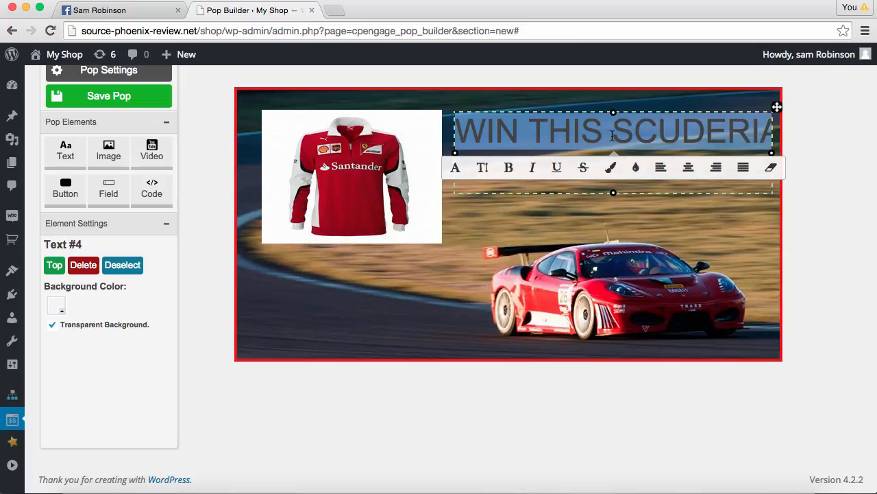
Reduce the headline font size to 28px
click(482, 168)
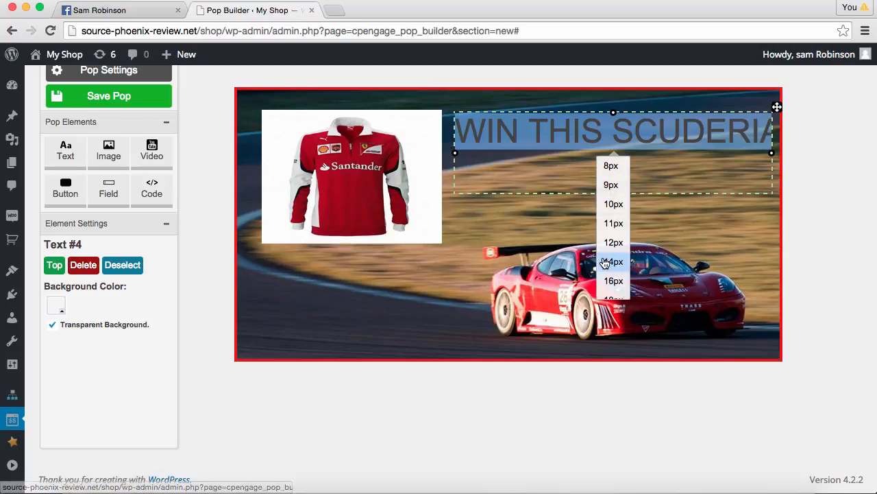
scroll(613, 281, down, 3)
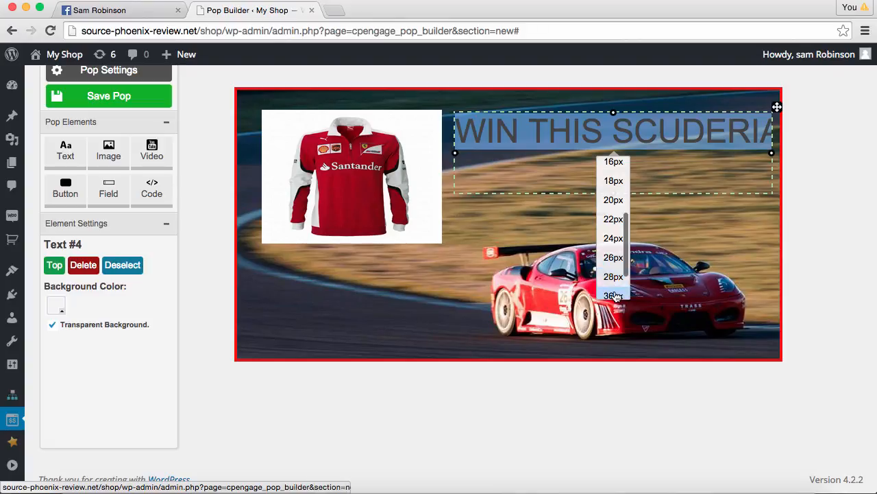
click(616, 281)
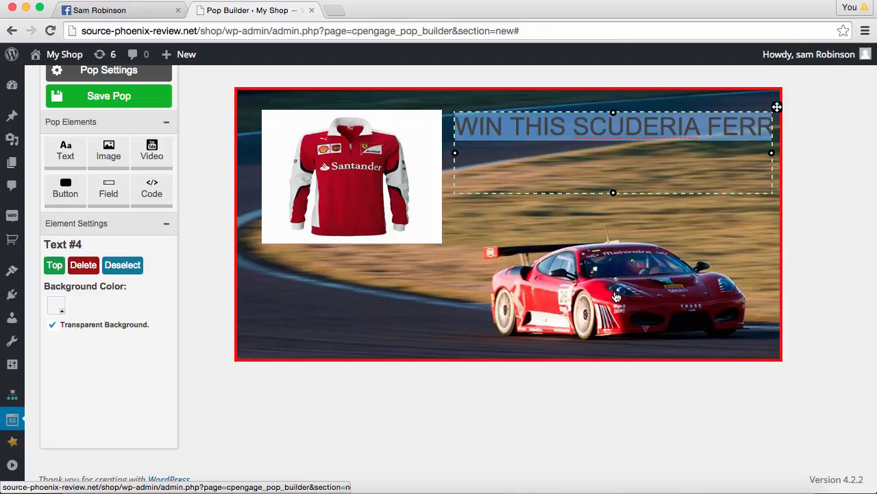
click(709, 126)
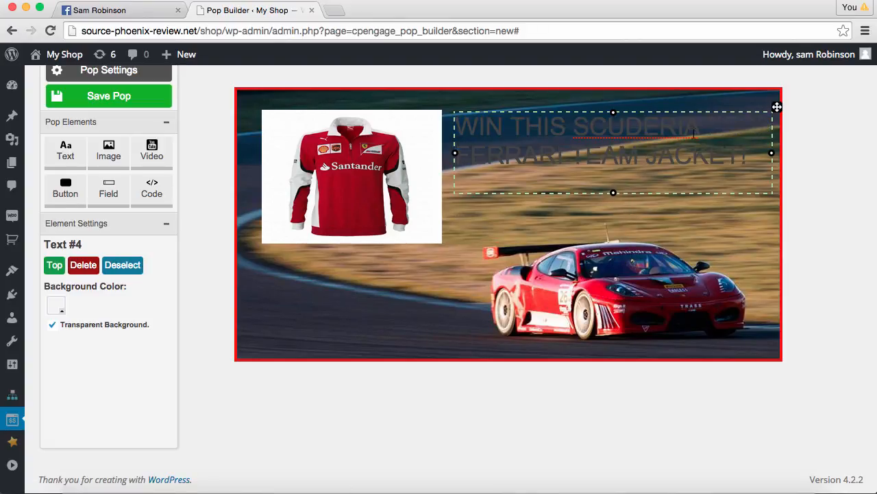
Centre the headline, colour it white, and shorten its text box
triple_click(704, 139)
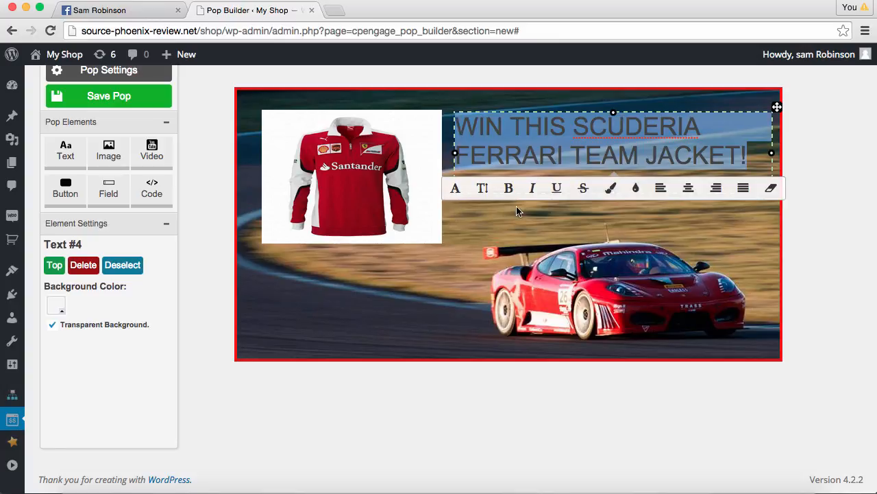
click(688, 187)
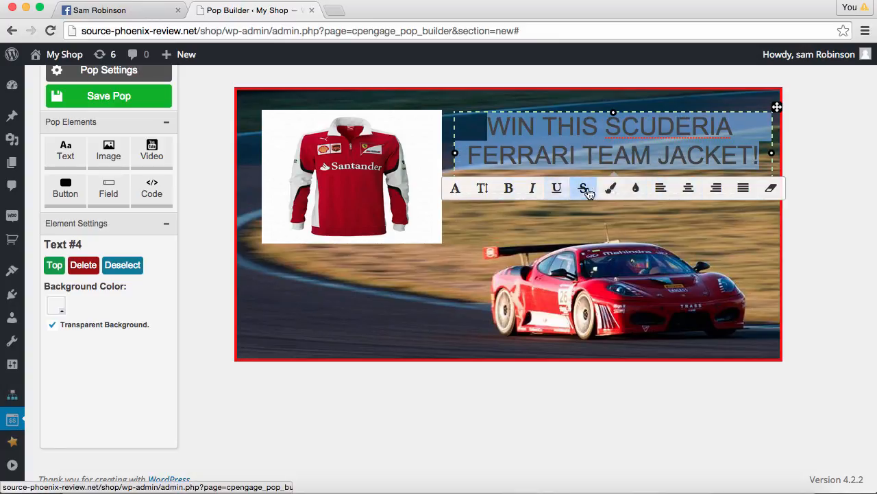
click(609, 189)
click(517, 204)
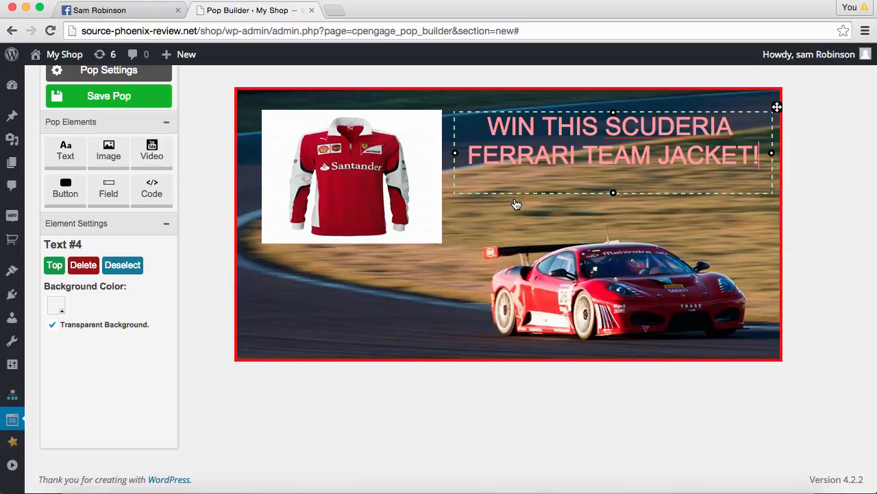
triple_click(723, 151)
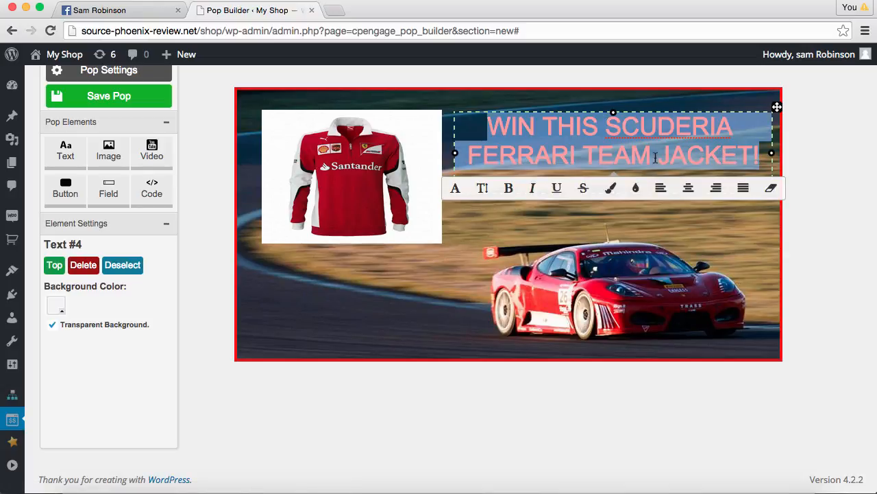
click(610, 189)
click(514, 185)
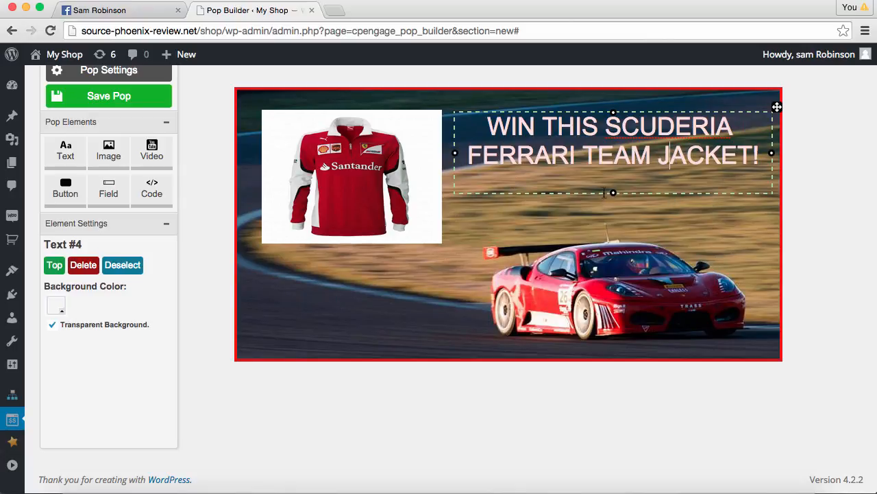
drag(613, 193, 615, 174)
Make the headline bold and add a new text element
triple_click(649, 155)
click(509, 188)
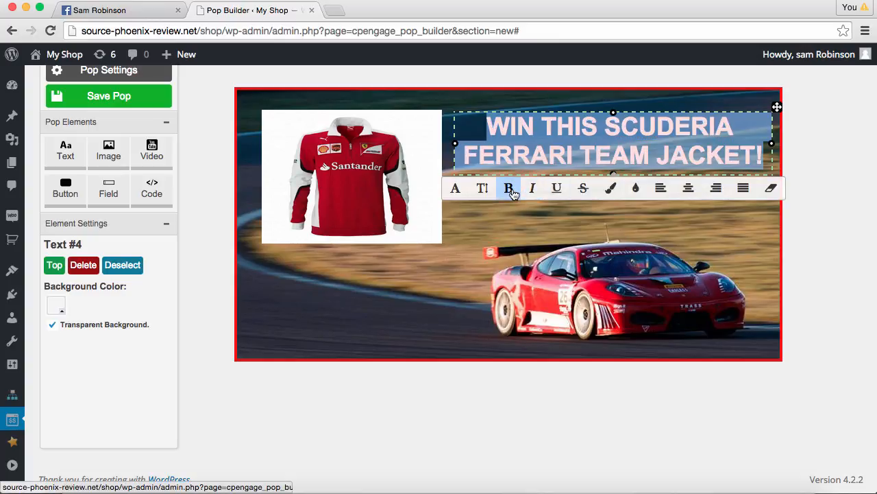
click(667, 161)
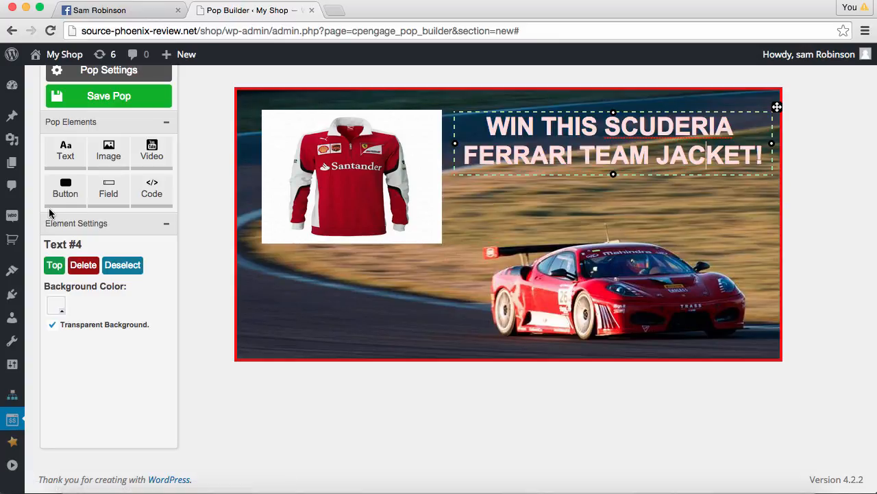
click(79, 167)
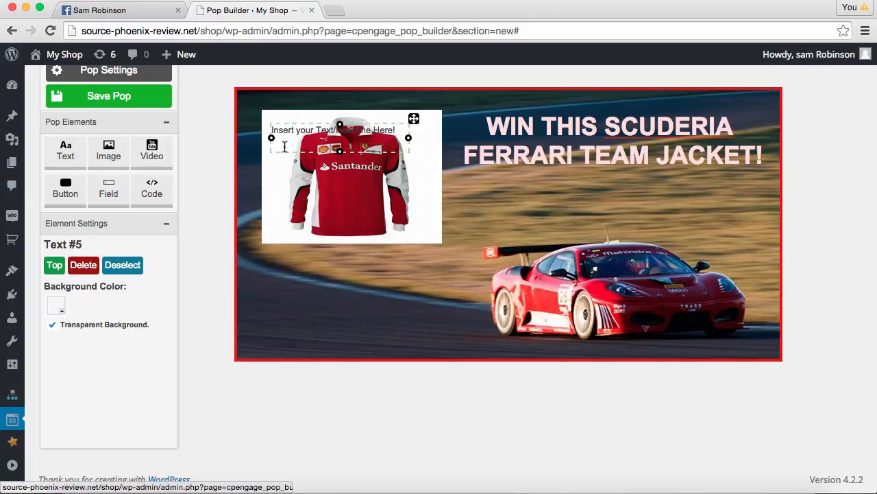
Move the new text under the headline, enter the Facebook giveaway instructions, and colour it white
drag(414, 122, 482, 194)
key(BackSpace)
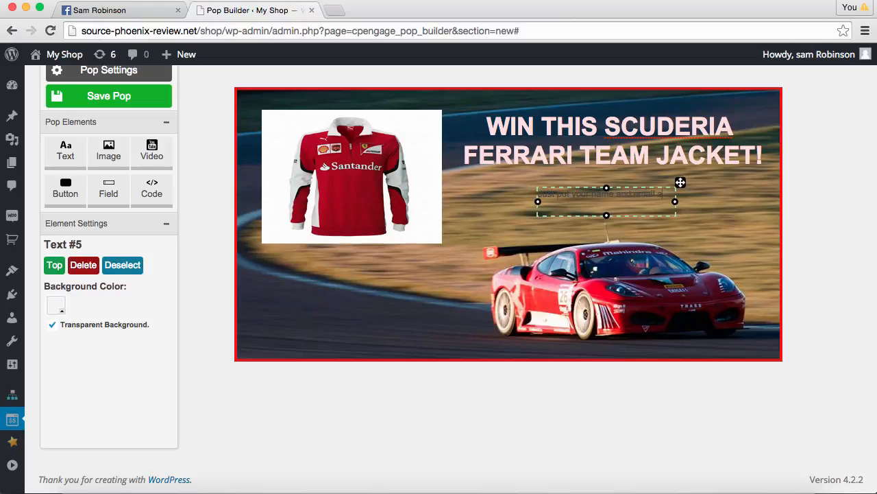
text(Just put your name and email addrebe)
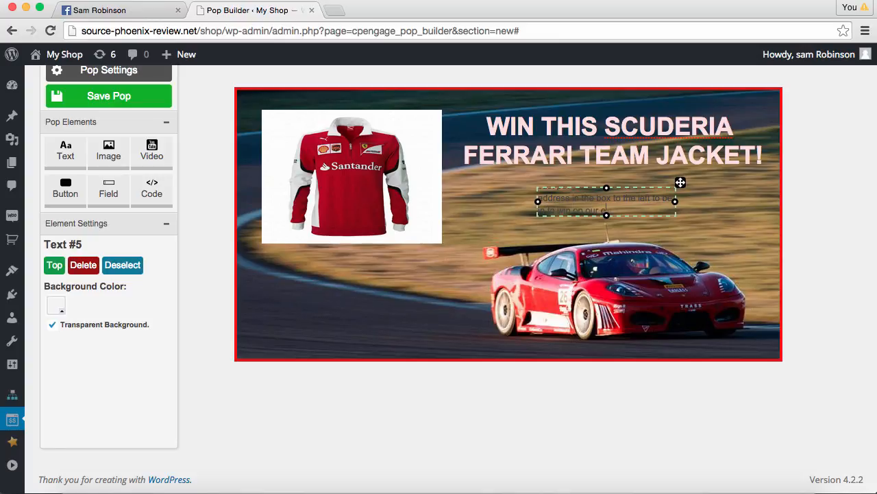
text(ve Facebook giveaway!)
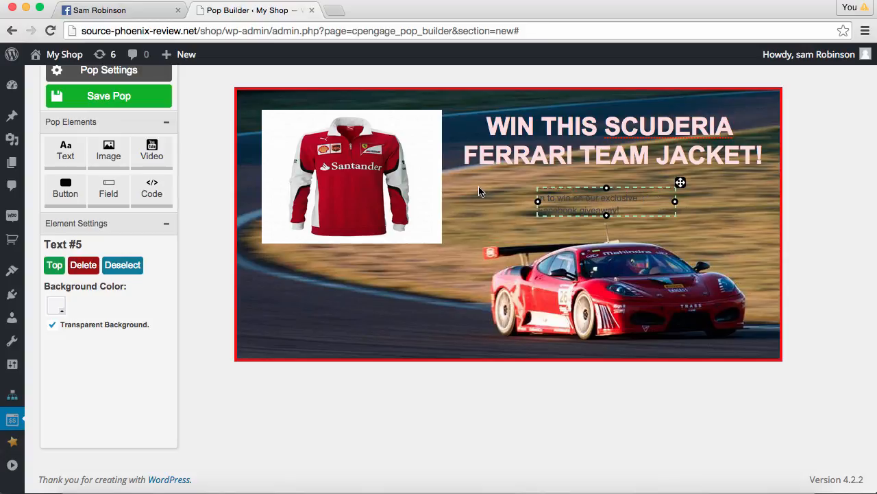
key(super+a)
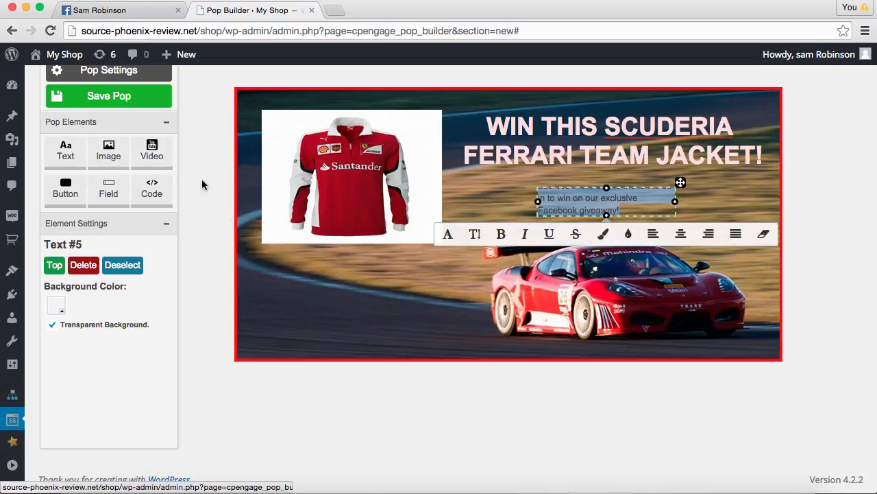
click(626, 234)
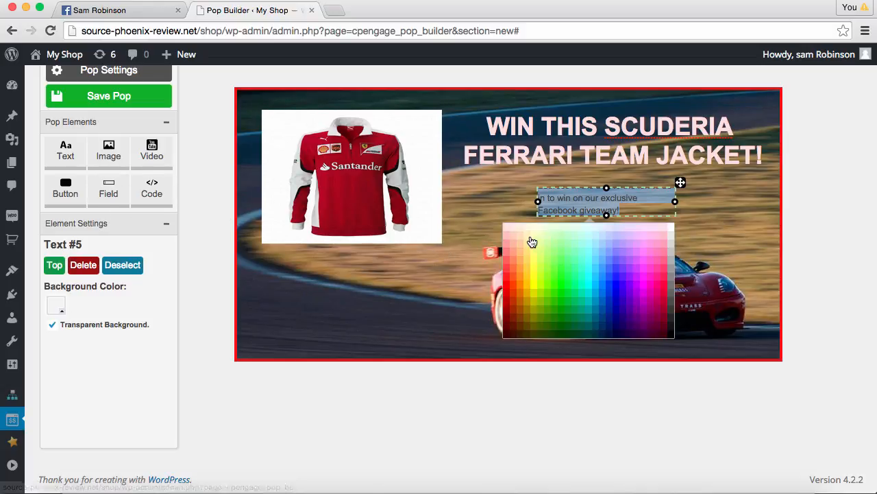
click(526, 232)
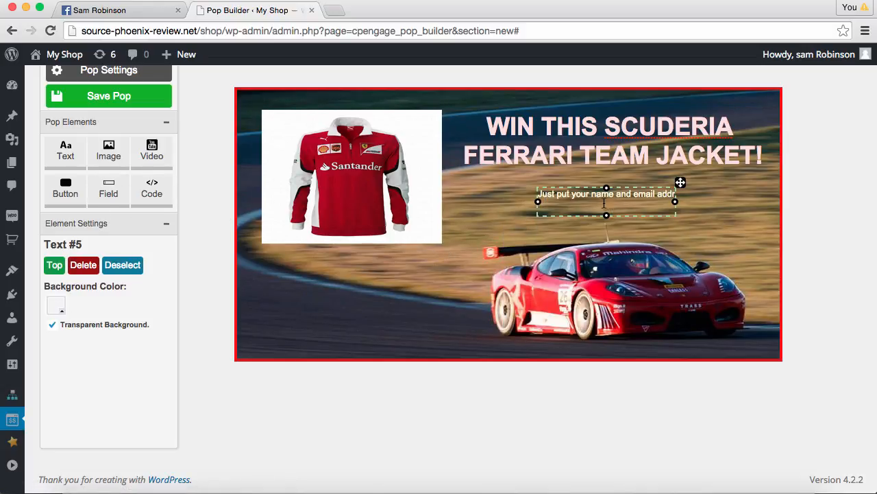
Widen and centre the paragraph at 16px, then add a name entry field
drag(537, 203, 458, 201)
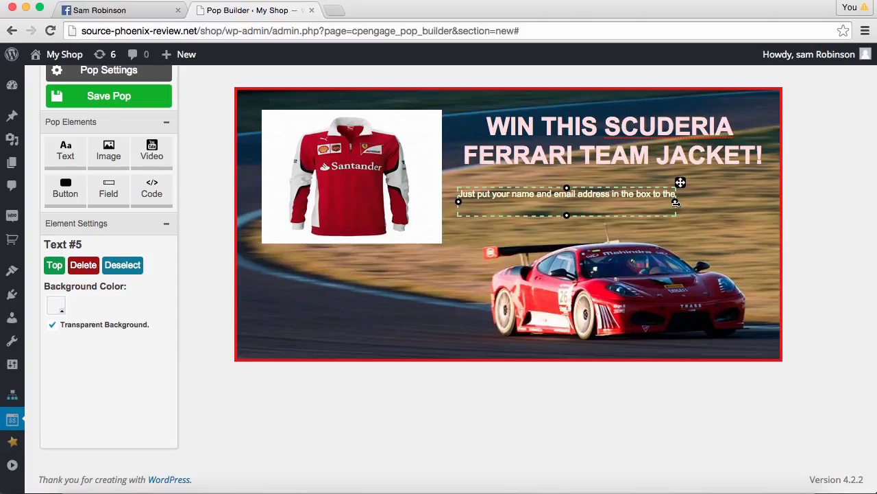
drag(675, 203, 774, 200)
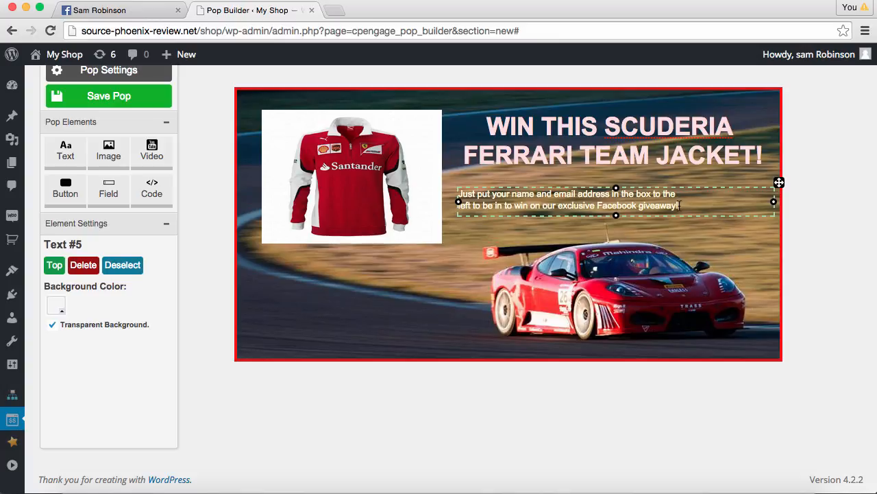
triple_click(679, 201)
click(691, 229)
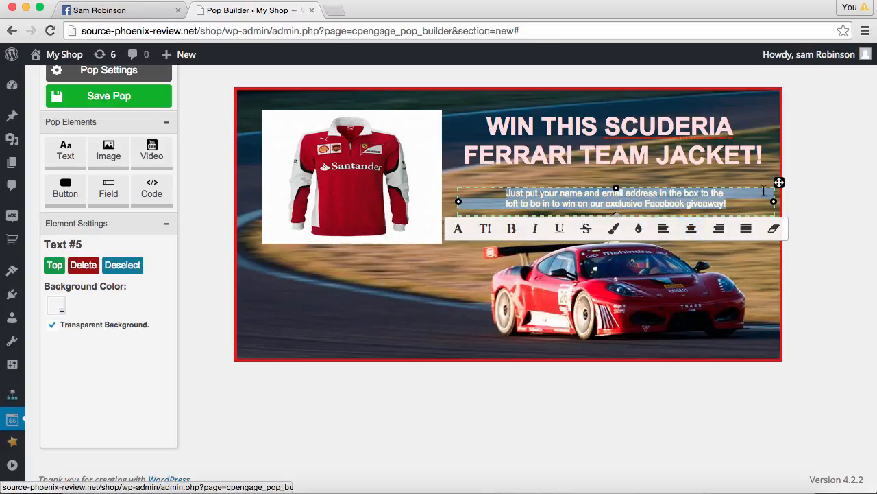
drag(780, 182, 768, 174)
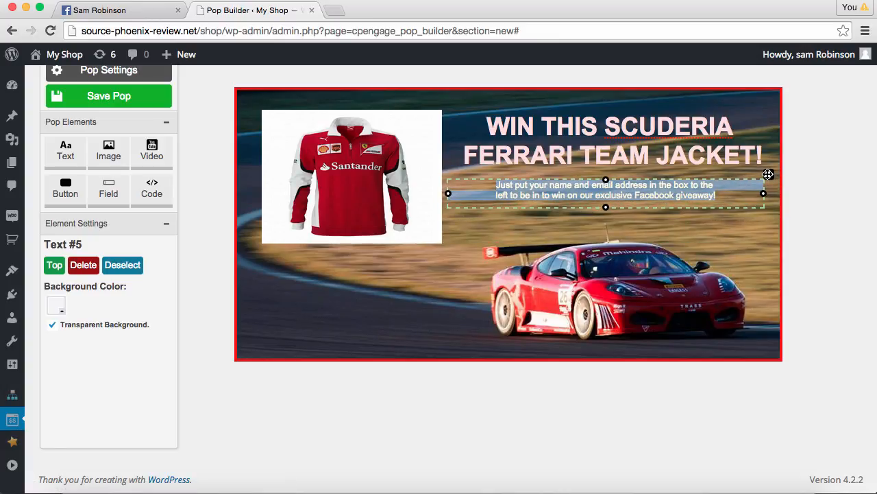
click(656, 196)
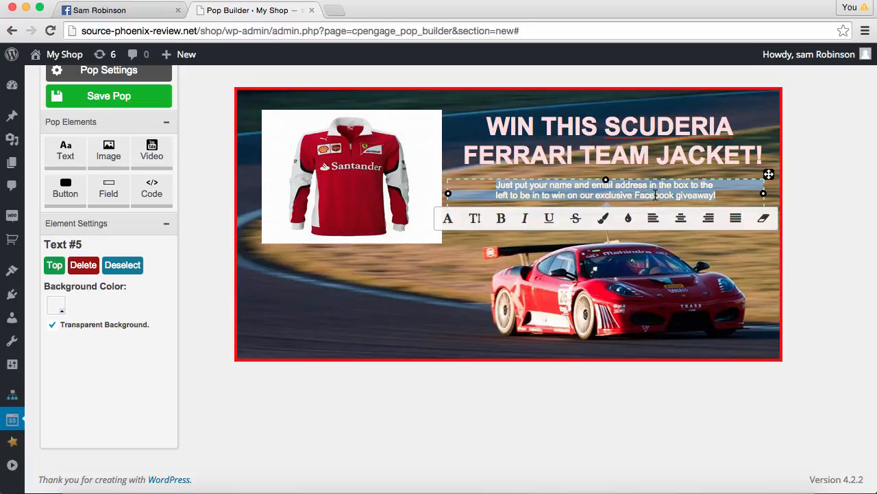
click(476, 221)
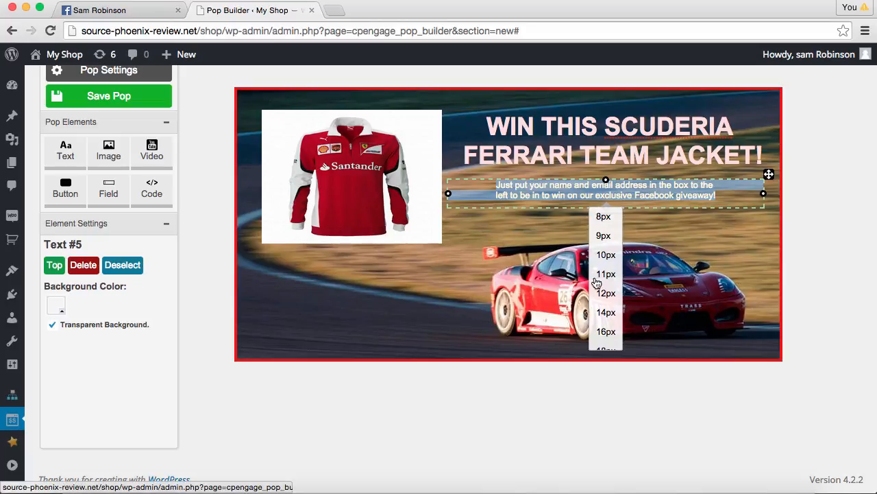
click(606, 331)
click(412, 254)
drag(411, 254, 412, 254)
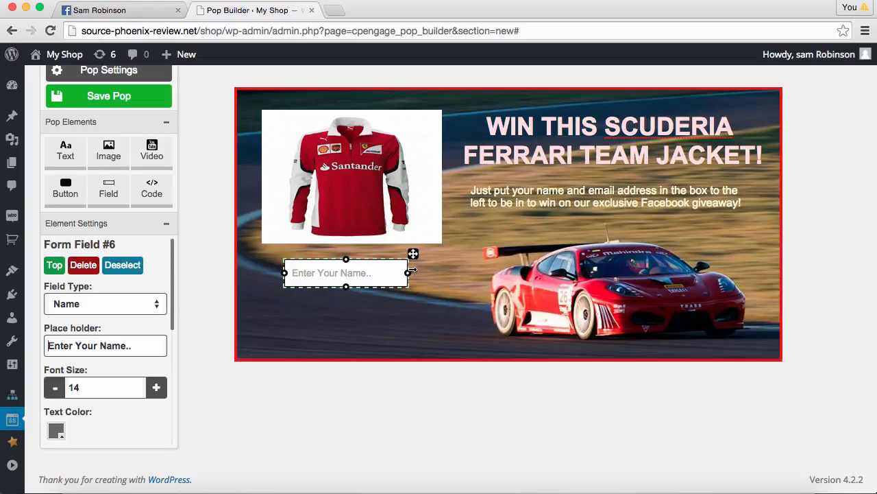
Widen the name field to align with the jacket image and place an email field below it
drag(410, 273, 444, 274)
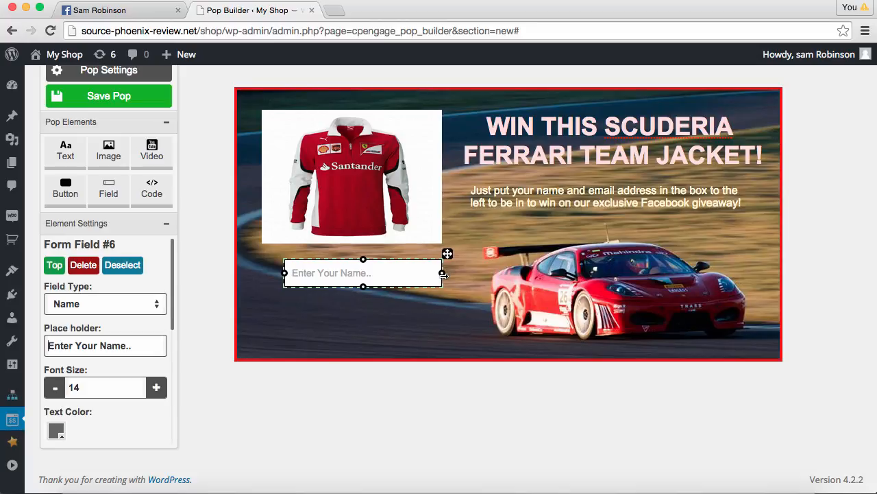
drag(285, 273, 261, 273)
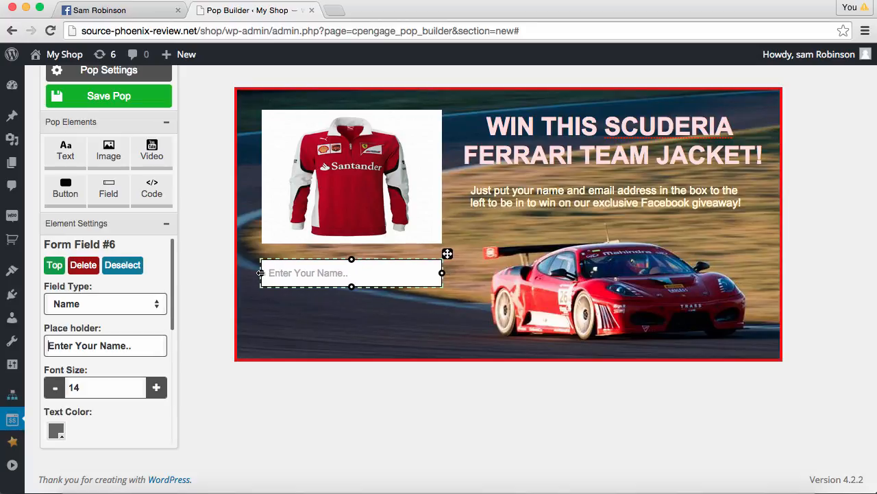
click(108, 189)
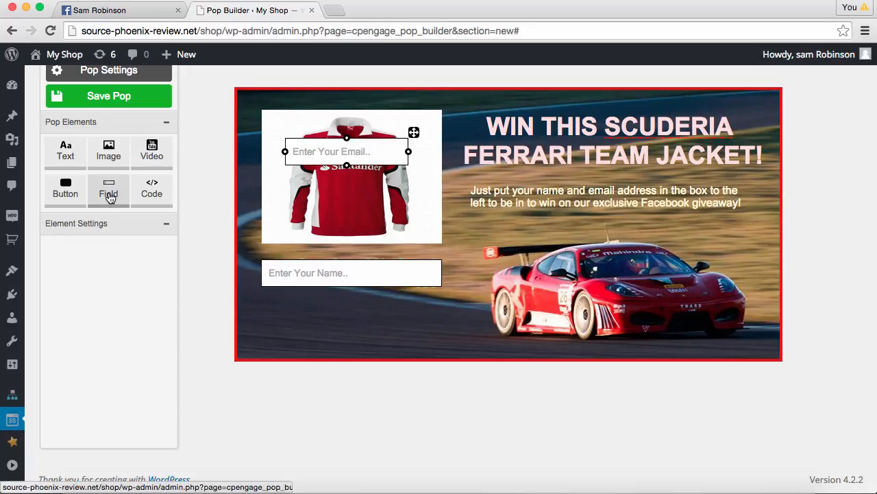
drag(414, 132, 442, 307)
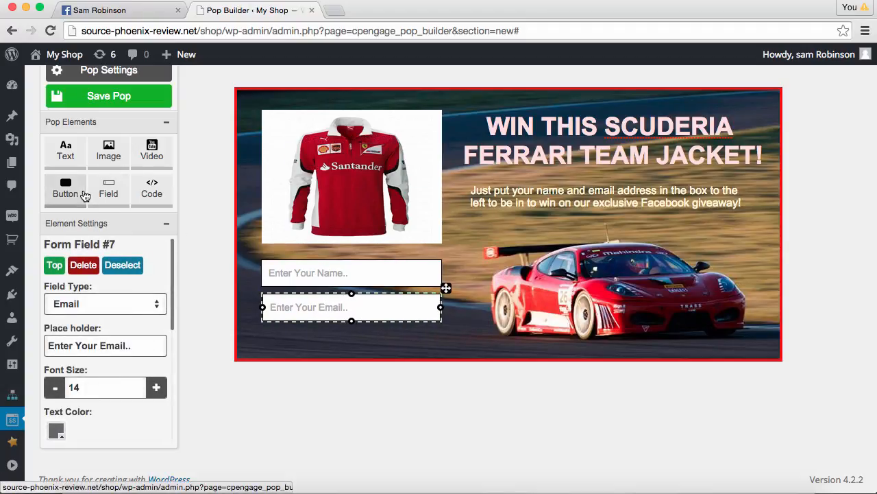
Add a Submit Form CTA button labelled 'Pick Me Sam!' below the email field
click(64, 173)
drag(432, 137, 405, 320)
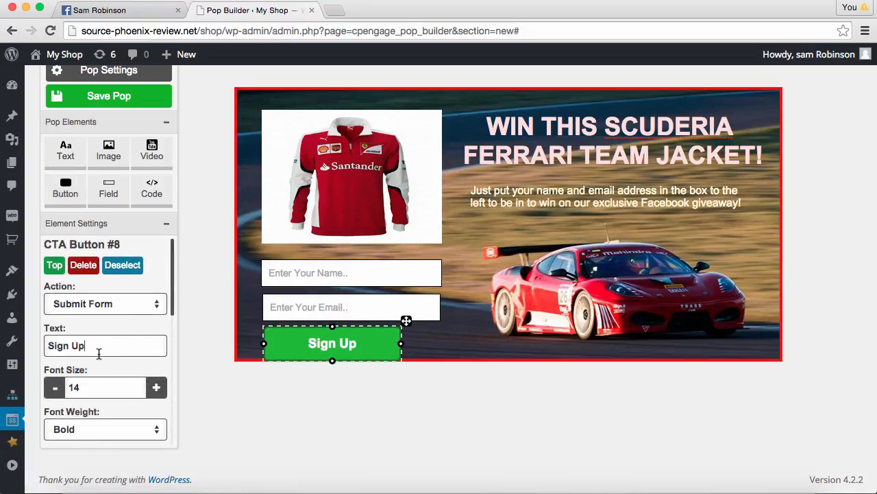
mouse_move(3, 341)
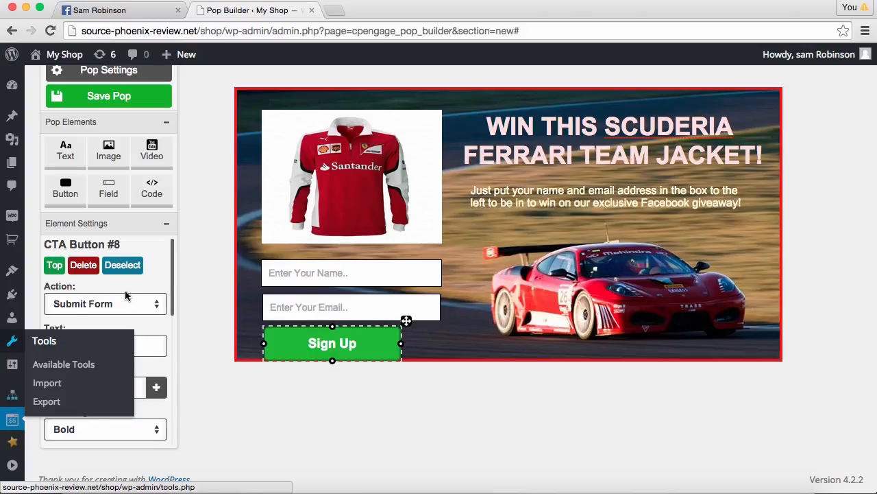
text(Pick Me Sam!)
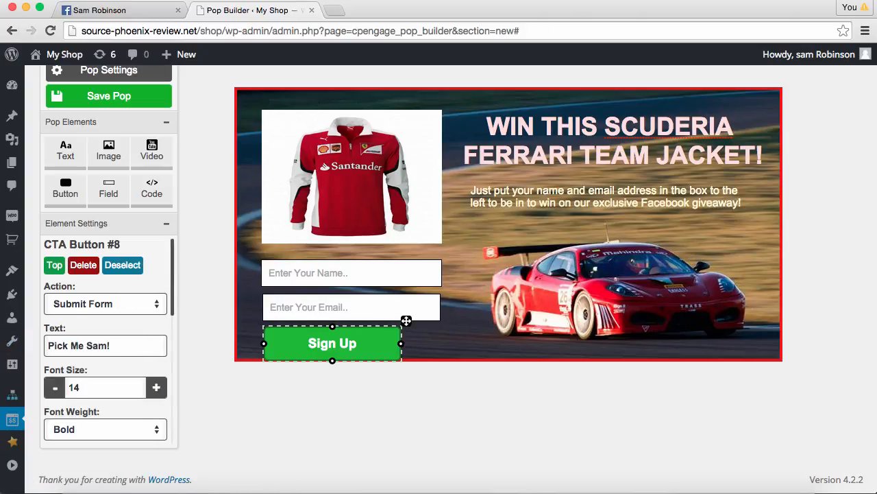
click(121, 325)
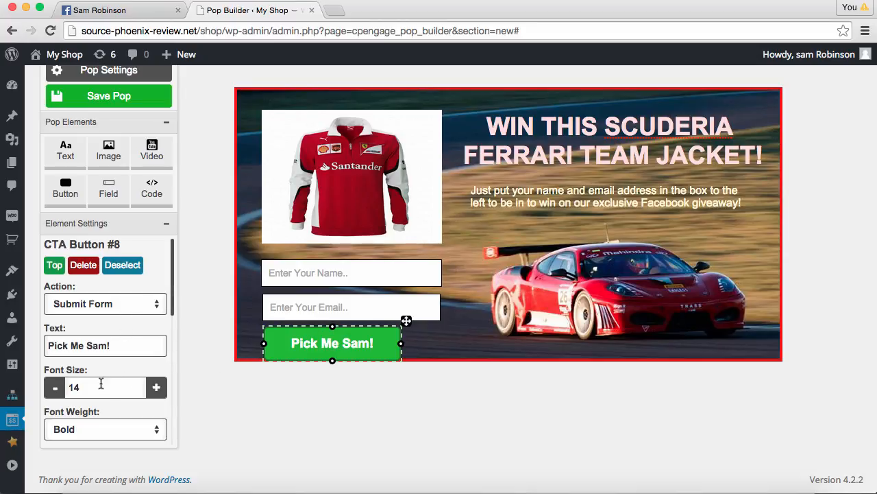
Resize the 'Pick Me Sam!' button slightly shorter and wider beneath the email field
drag(333, 362, 334, 354)
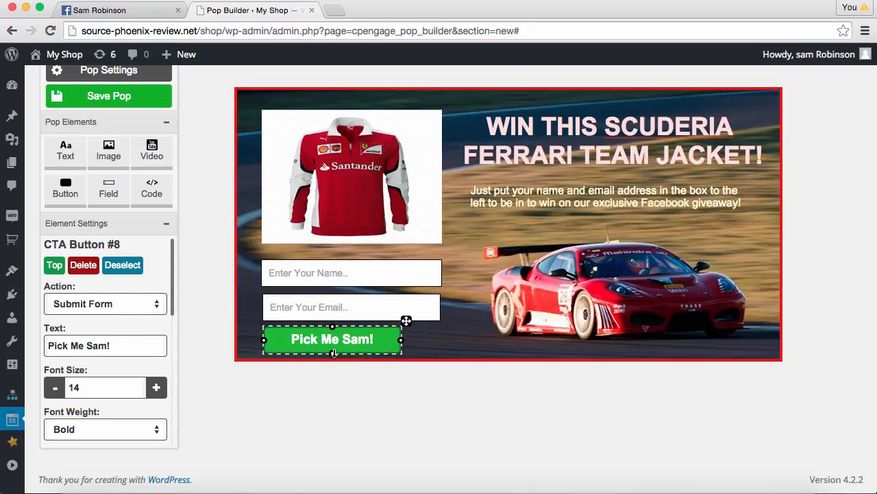
drag(402, 340, 442, 337)
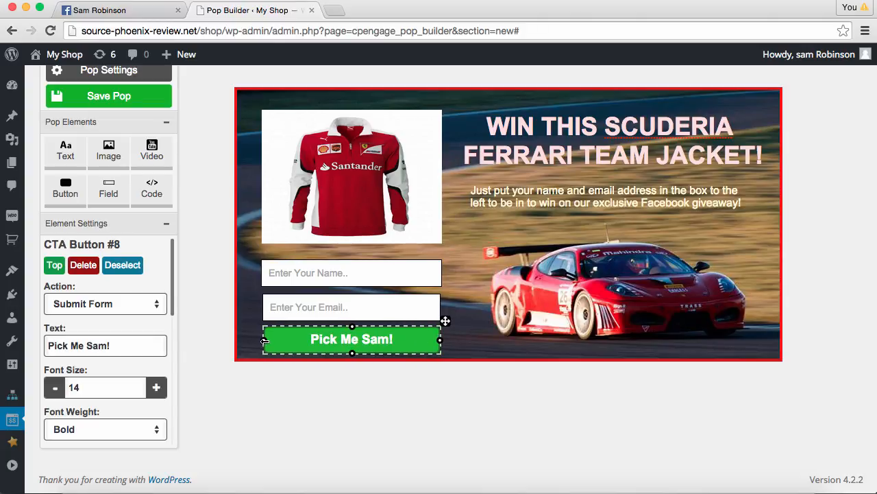
drag(264, 340, 261, 341)
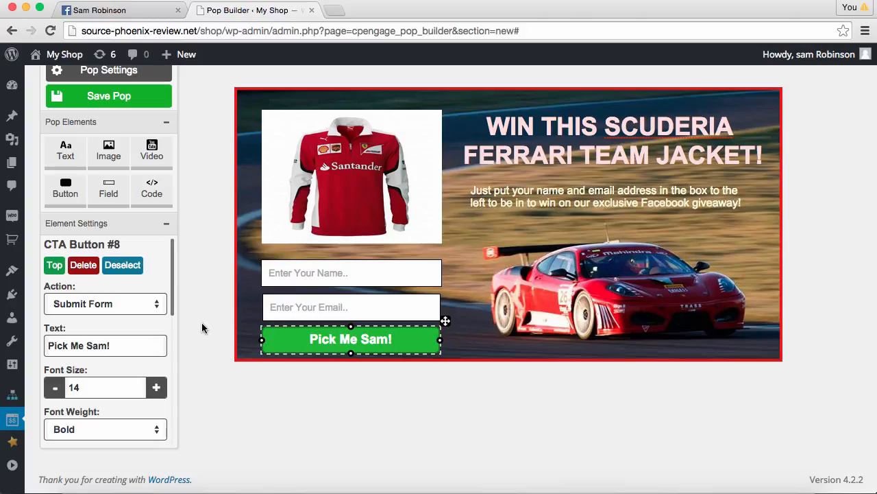
Change the button's background colour from green to red
scroll(98, 322, down, 4)
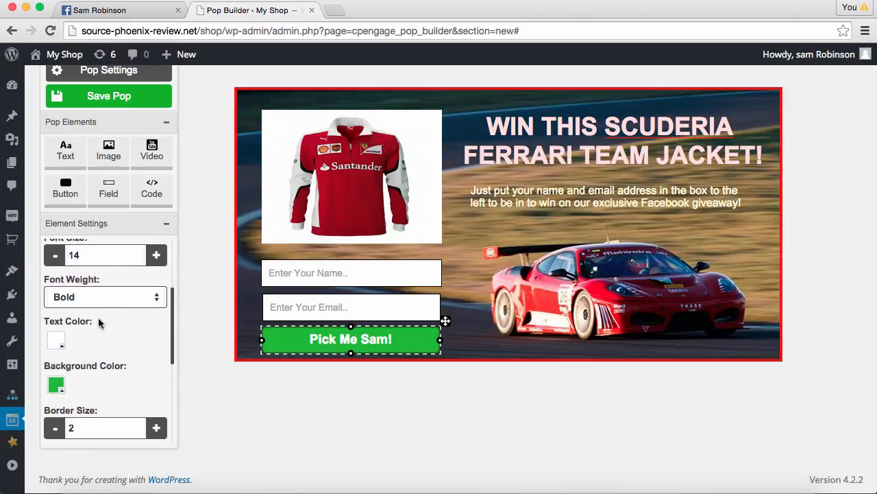
scroll(98, 322, down, 2)
click(59, 334)
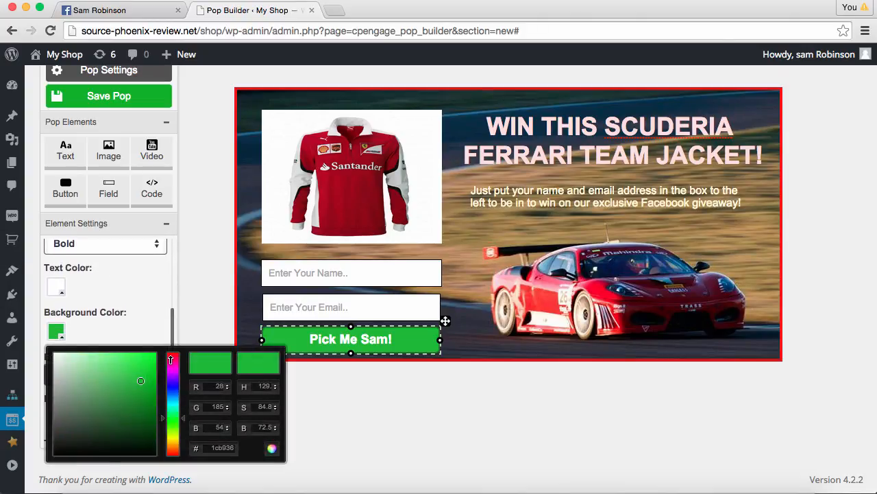
mouse_move(174, 364)
mouse_down()
mouse_move(175, 354)
mouse_move(136, 366)
mouse_move(149, 366)
mouse_up()
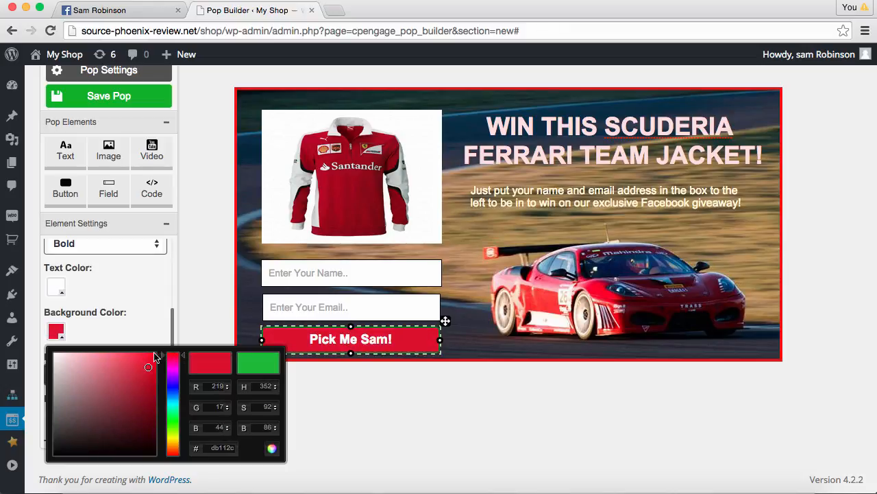
click(154, 337)
Set the button's border colour to white
scroll(155, 337, down, 1)
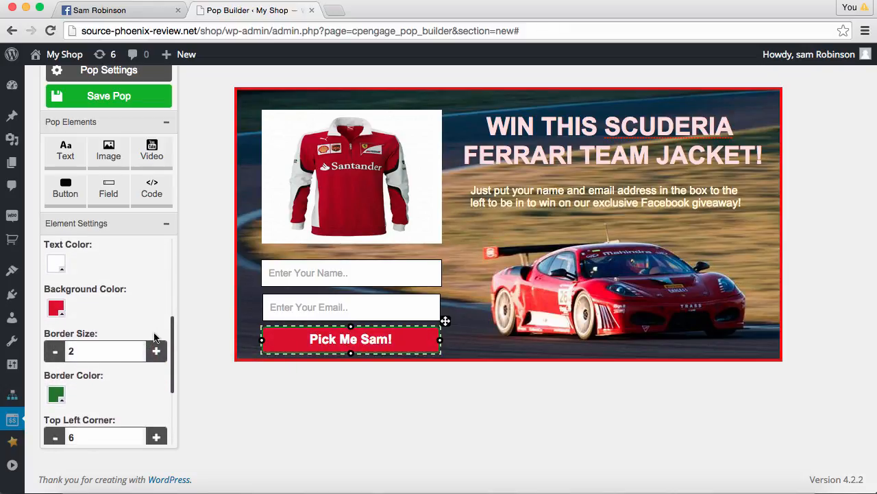
scroll(155, 336, down, 1)
click(59, 382)
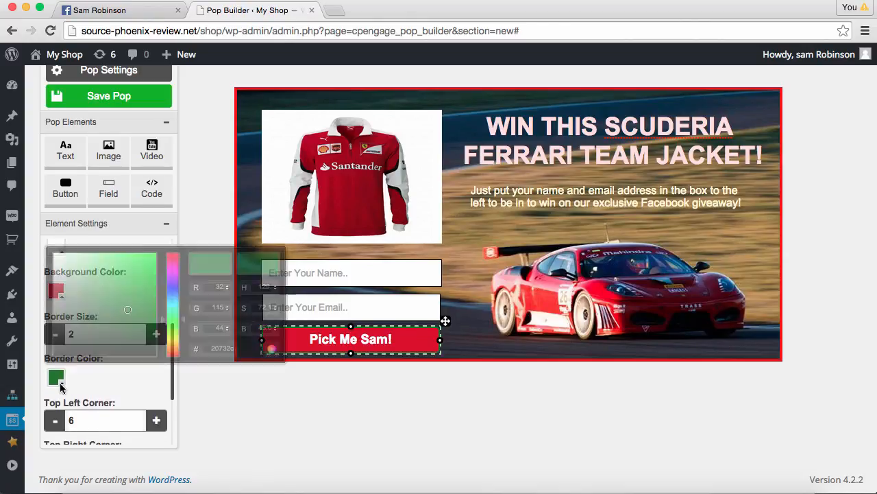
drag(73, 352, 47, 237)
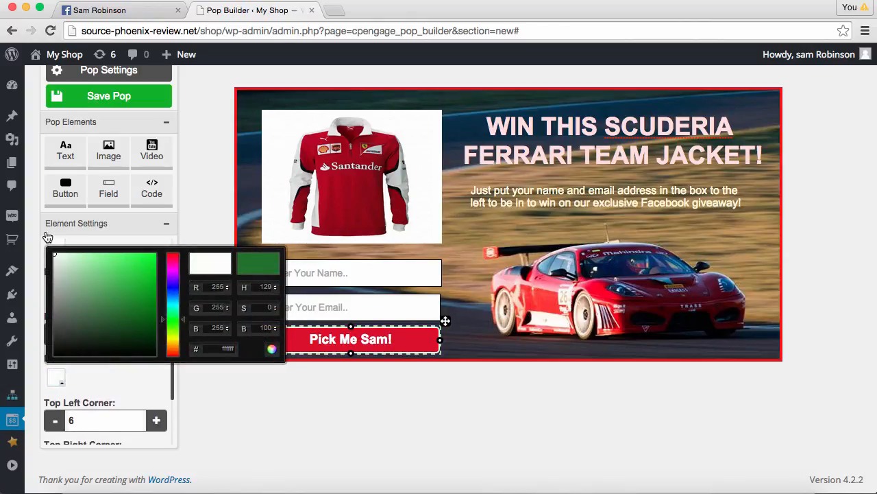
click(140, 393)
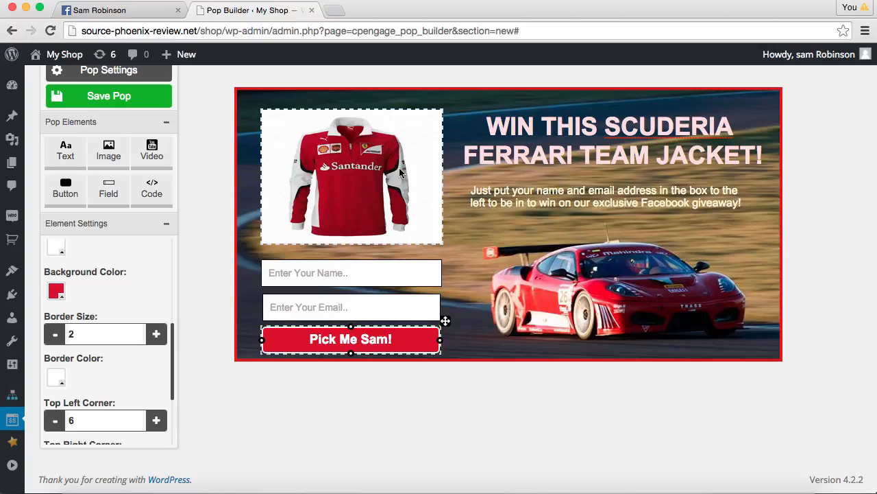
click(408, 268)
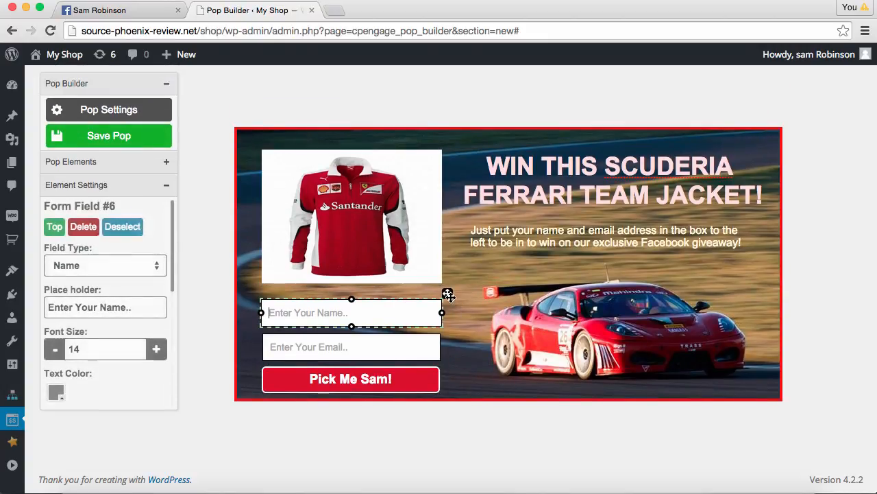
Review the email field and 'Pick Me Sam!' button, then save the Ferrari giveaway pop
click(430, 344)
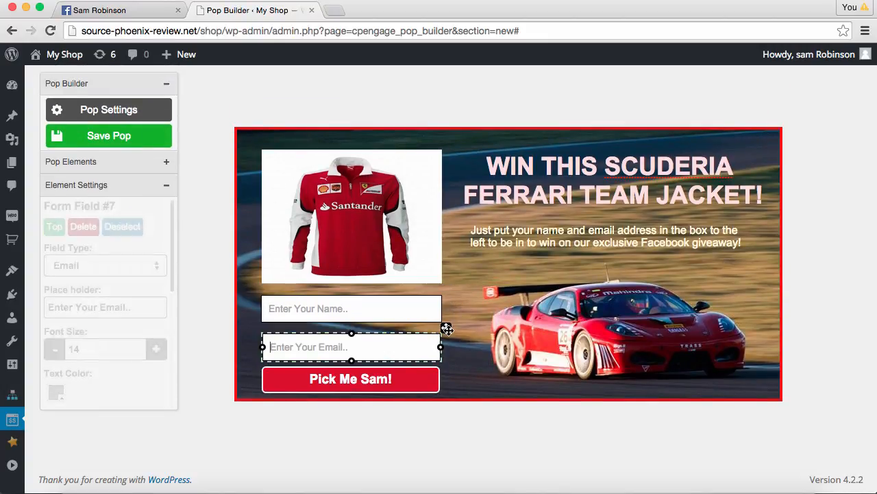
click(425, 376)
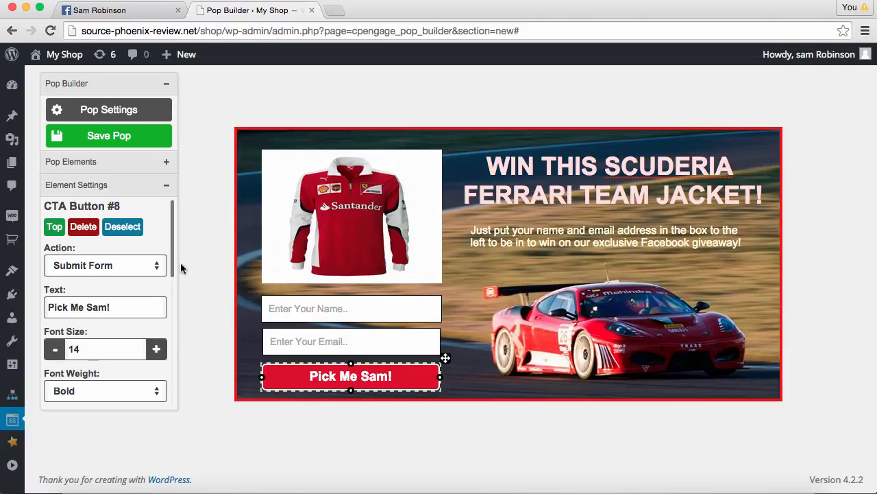
click(123, 137)
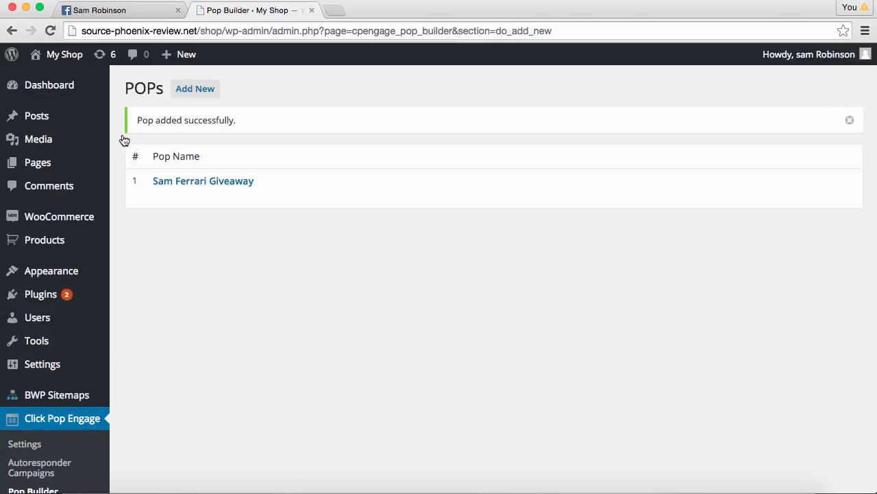
Go to the ClickPopEngage Campaigns list and start a new campaign
scroll(196, 296, down, 4)
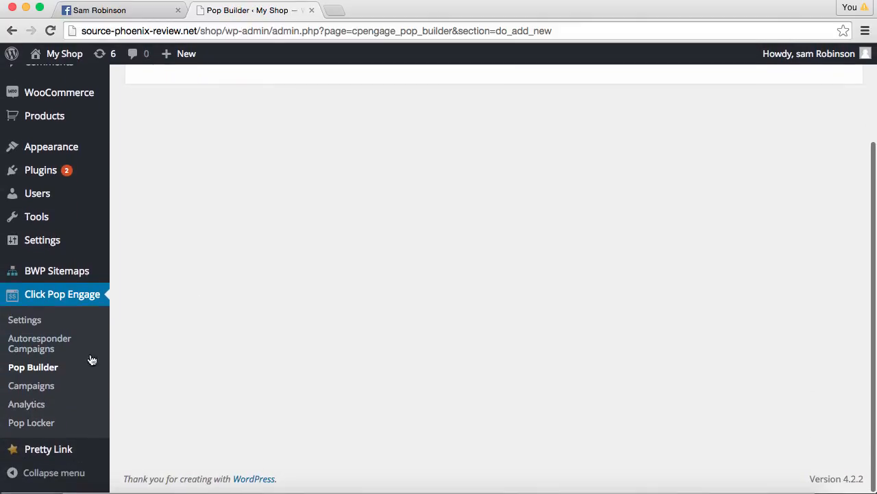
click(41, 389)
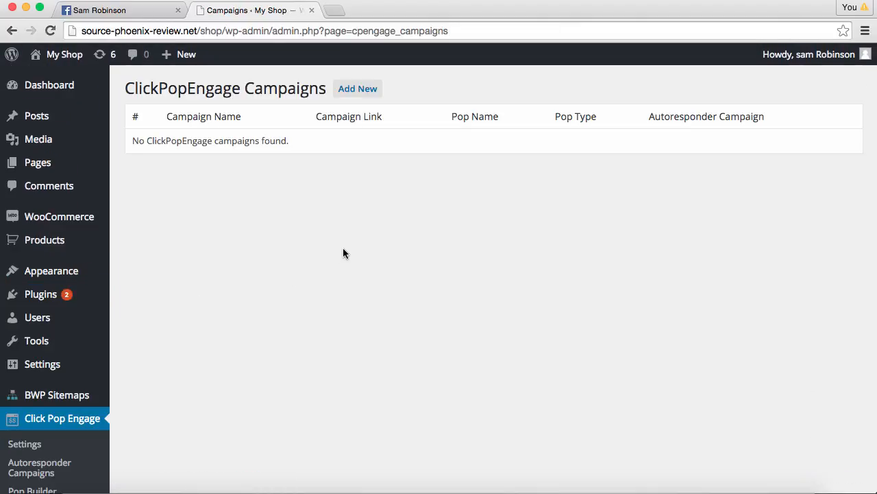
click(355, 92)
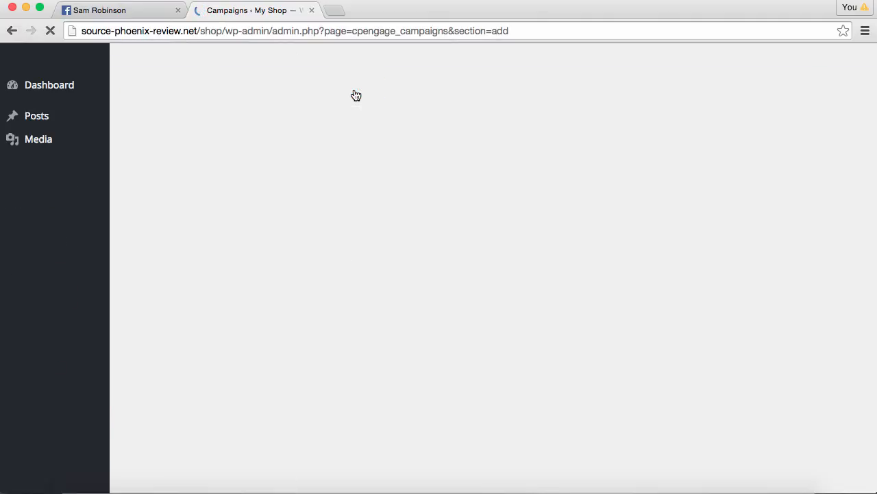
Name the new campaign 'Sam Motorsport Leads'
click(320, 149)
text(Sam)
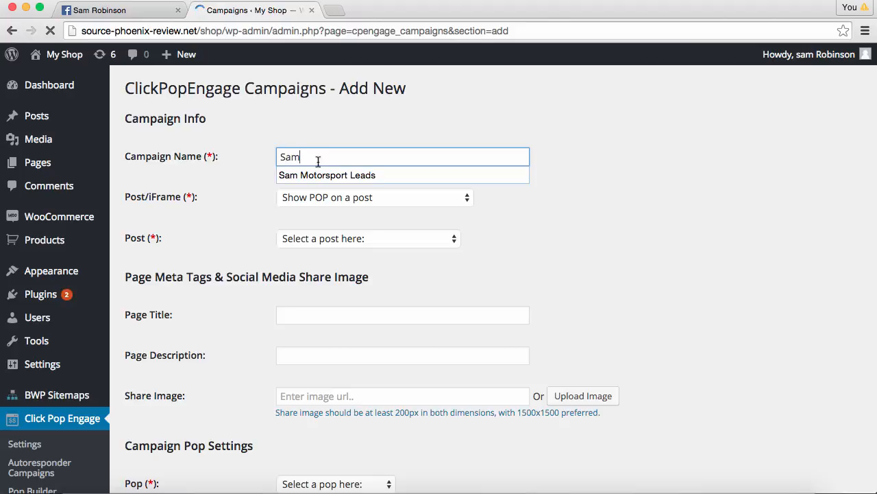
click(325, 175)
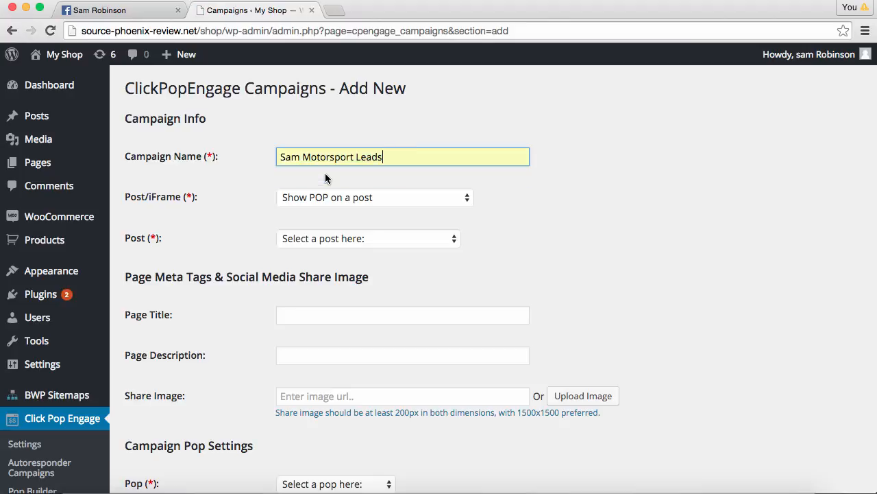
Set the campaign to show its pop on an external website URL and save it
click(391, 197)
click(388, 214)
click(455, 235)
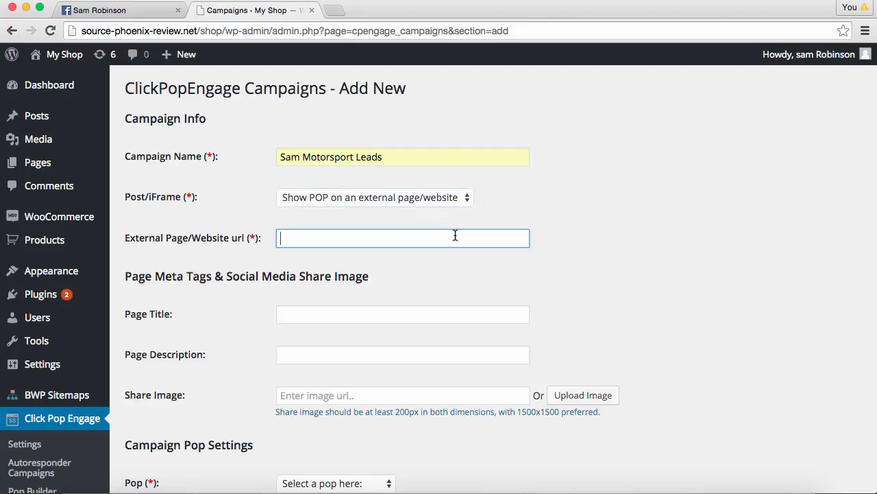
text(ht)
click(384, 256)
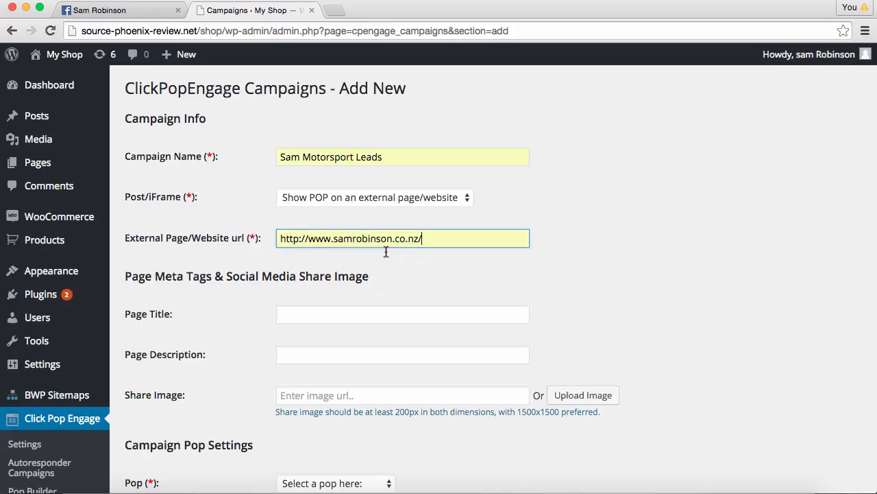
key(Return)
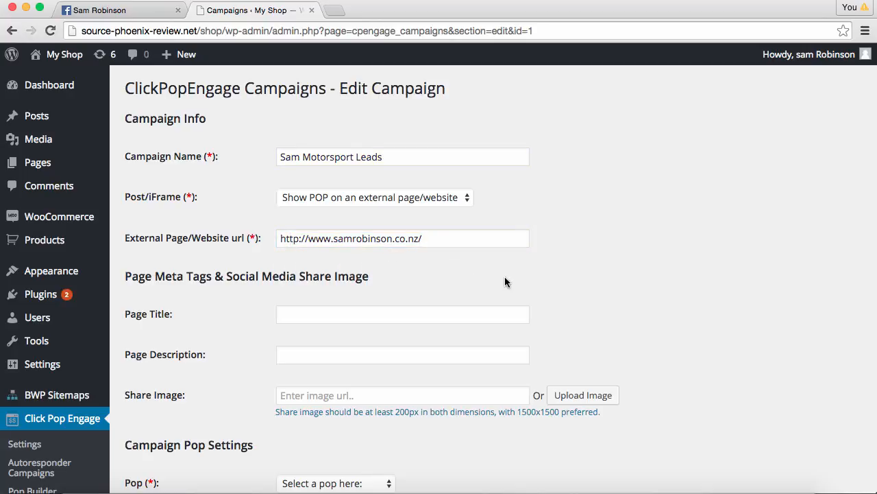
Choose the Sam Ferrari Giveaway pop, keeping POP Up type and Middle Center position
scroll(506, 280, down, 3)
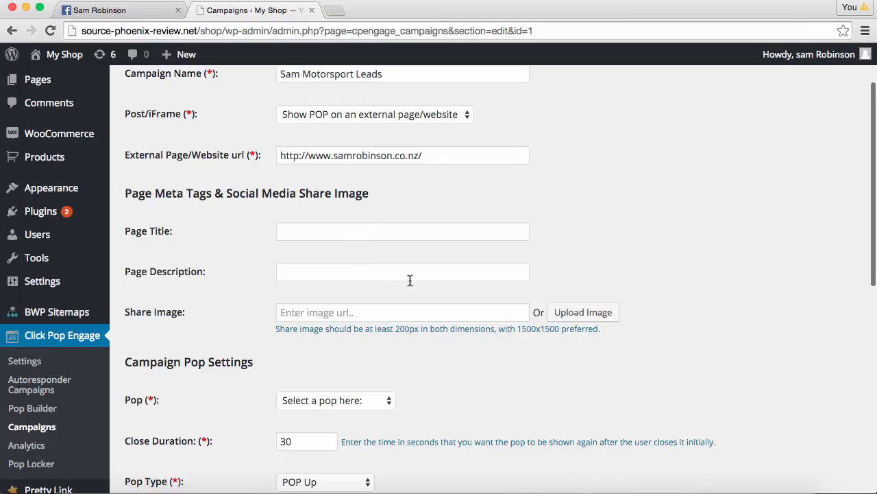
scroll(410, 280, down, 1)
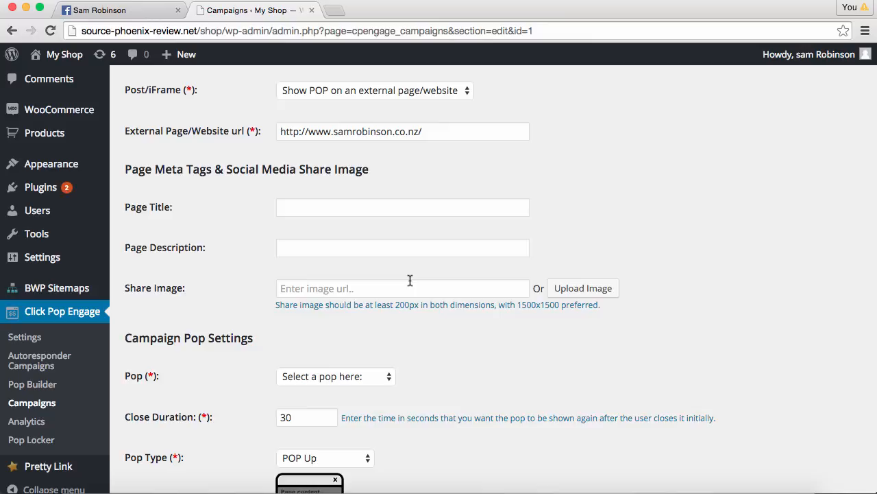
scroll(410, 281, down, 5)
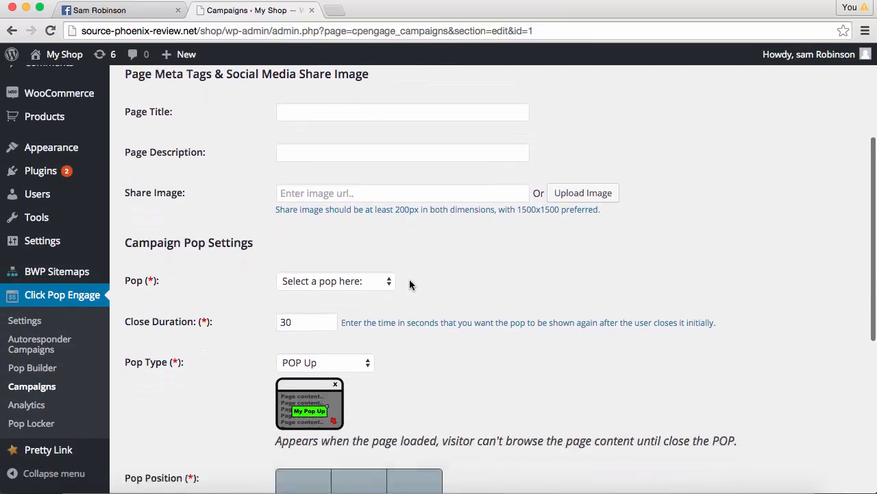
click(389, 227)
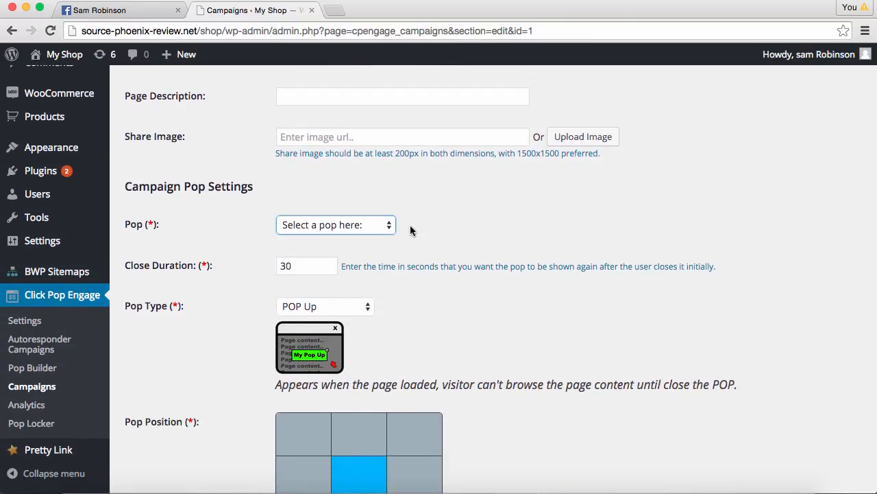
click(386, 227)
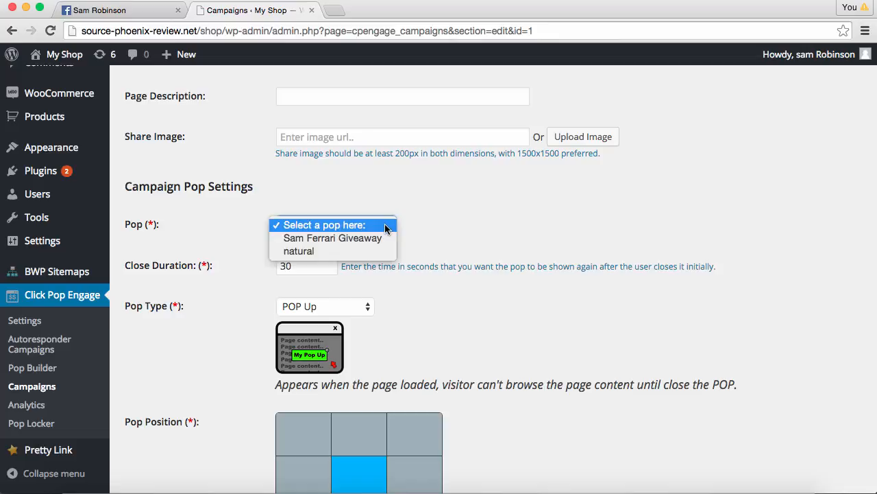
click(354, 239)
scroll(421, 256, down, 2)
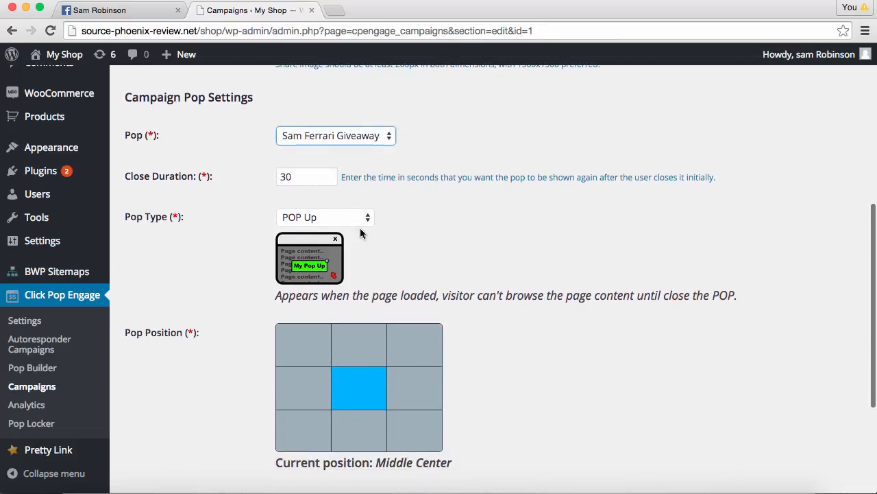
click(345, 218)
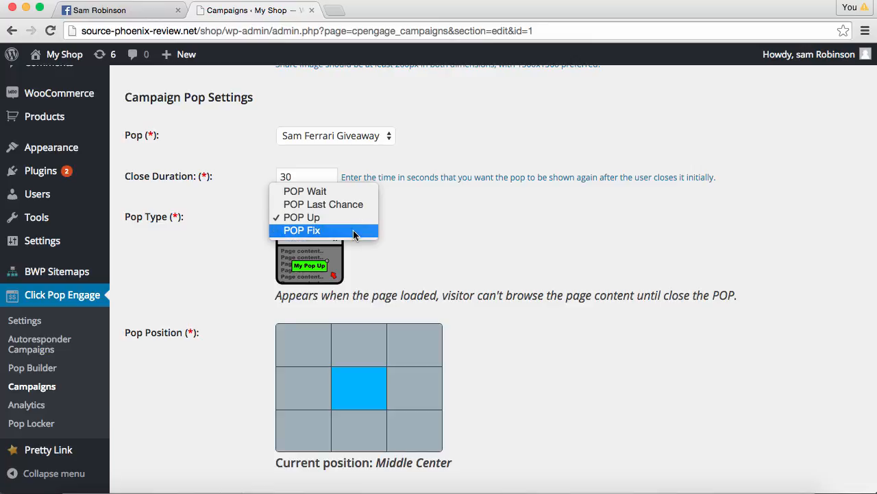
click(423, 215)
scroll(339, 179, down, 2)
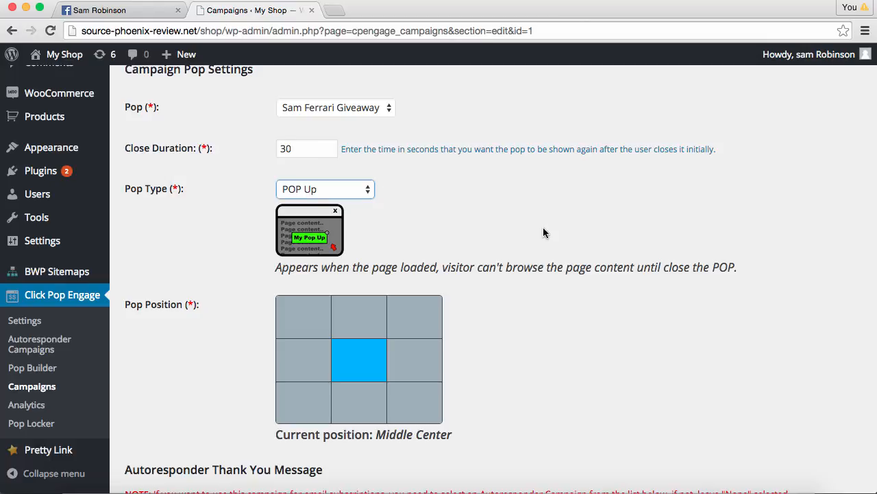
scroll(543, 230, down, 5)
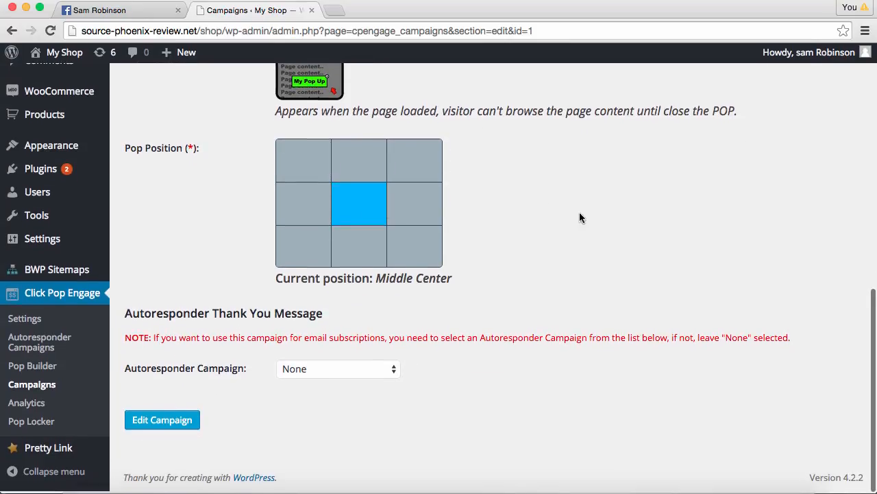
Link the Sam Motorsport Leads autoresponder and set the thank-you message to Redirect to url
click(394, 374)
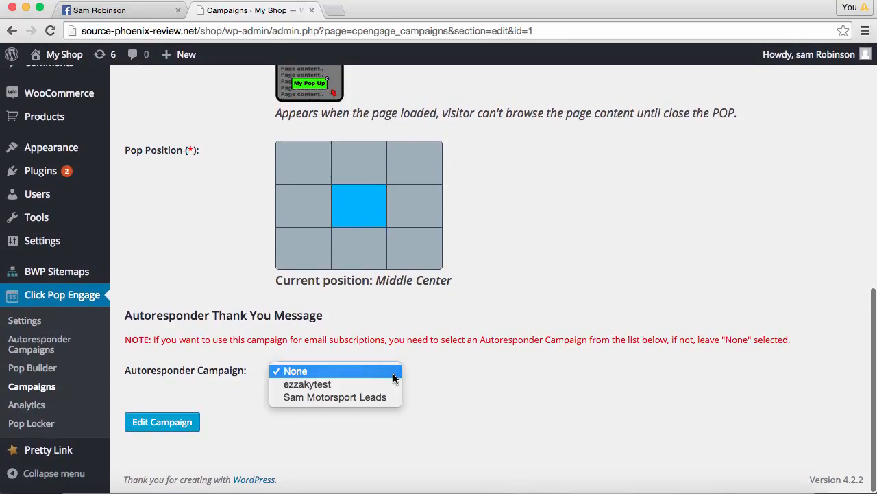
click(378, 397)
scroll(486, 397, down, 3)
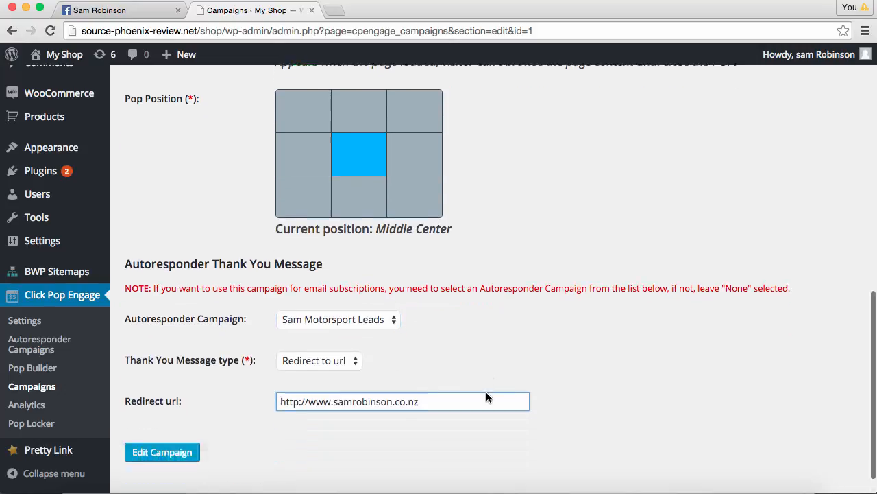
click(339, 334)
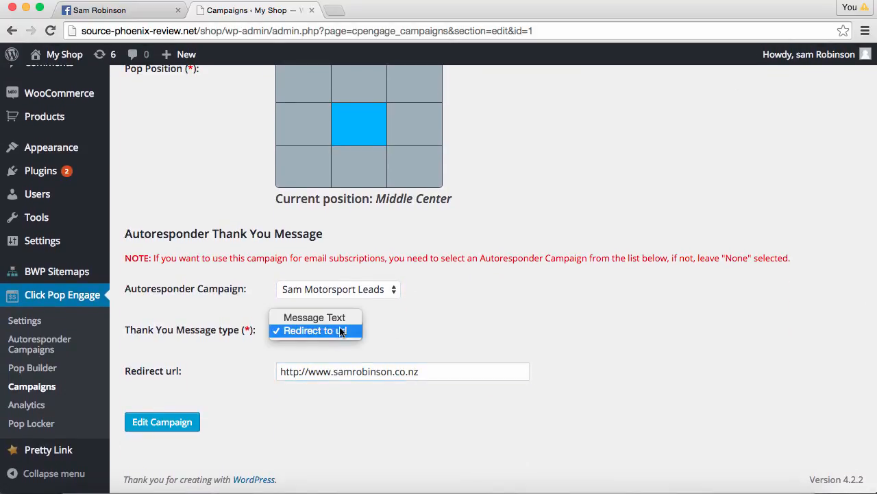
click(341, 333)
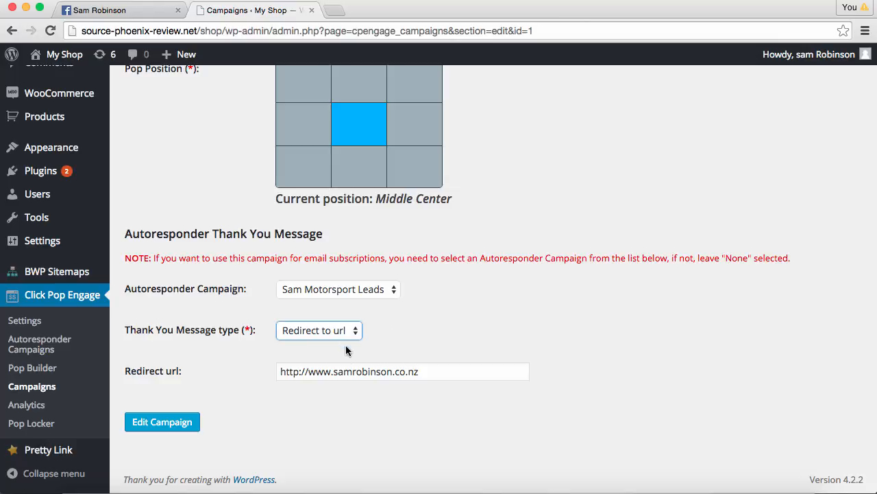
Confirm the redirect URL and save the campaign with Edit Campaign
click(425, 376)
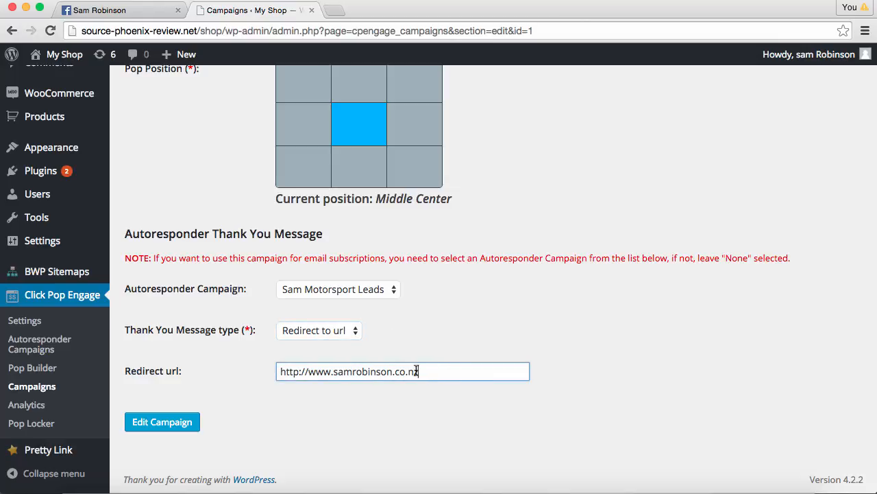
click(344, 336)
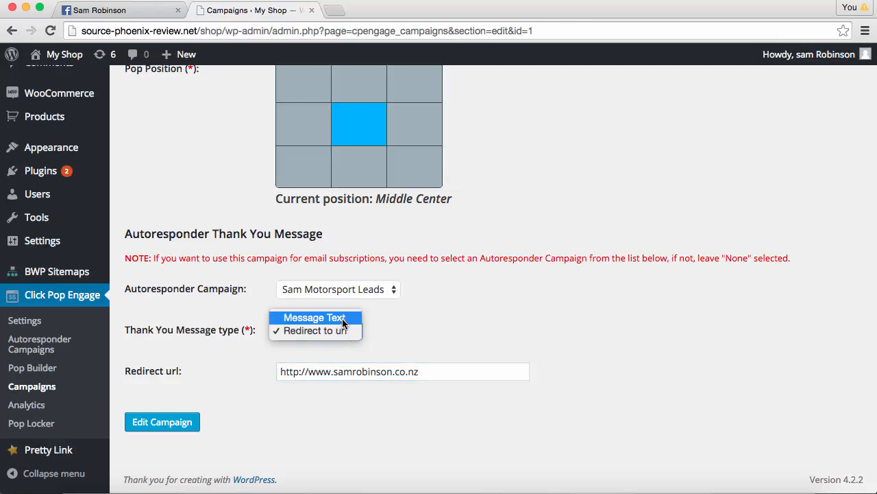
click(421, 332)
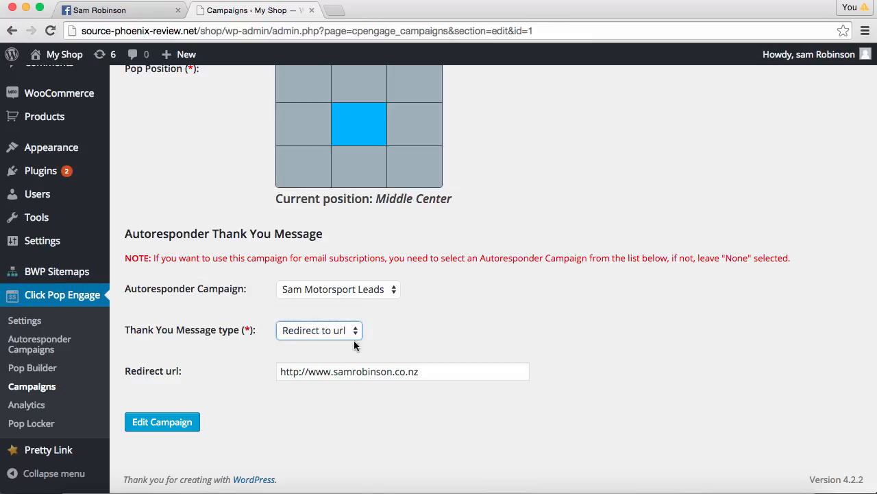
click(175, 424)
click(179, 423)
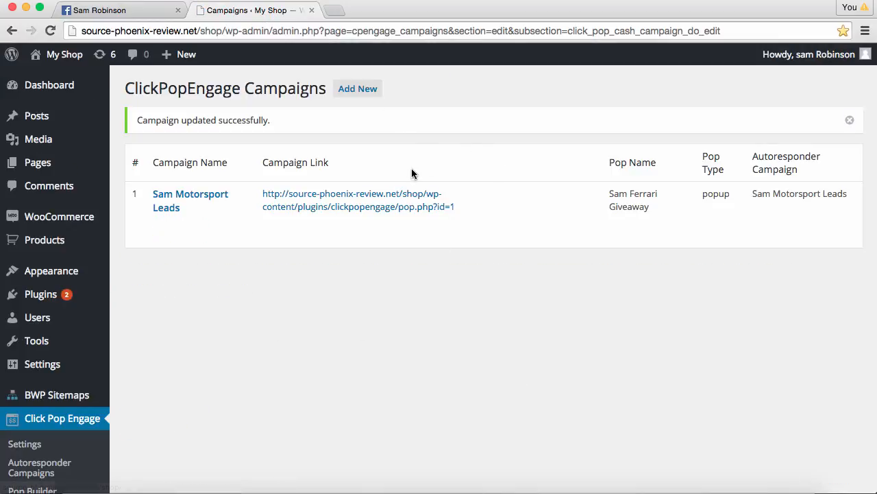
Copy the Sam Motorsport Leads campaign link (pop.php?id=1)
right_click(371, 194)
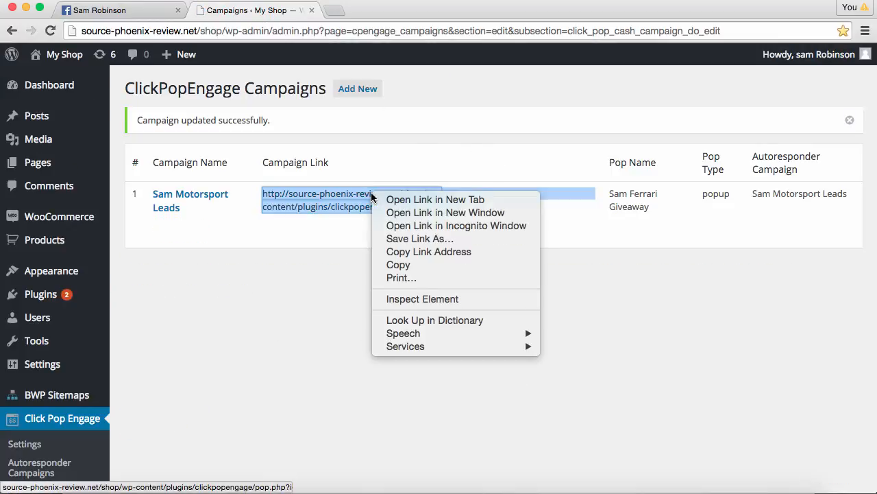
click(413, 254)
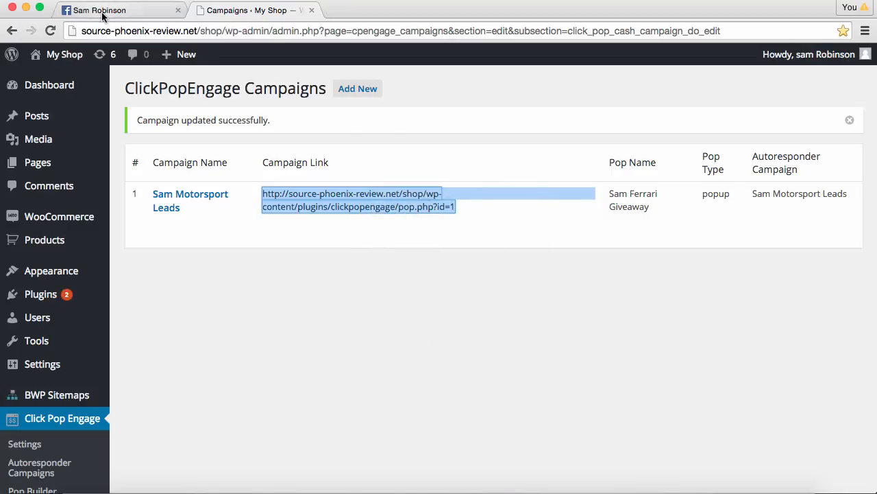
Paste the campaign link into a new Facebook post headed 'FACEBOOK GIVEAWAY!' with giveaway details
click(103, 10)
click(474, 388)
key(super+v)
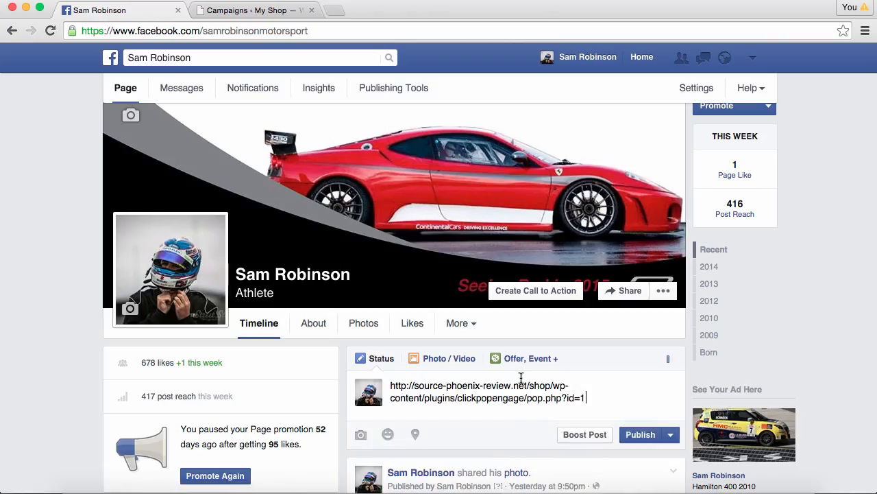
scroll(521, 379, down, 5)
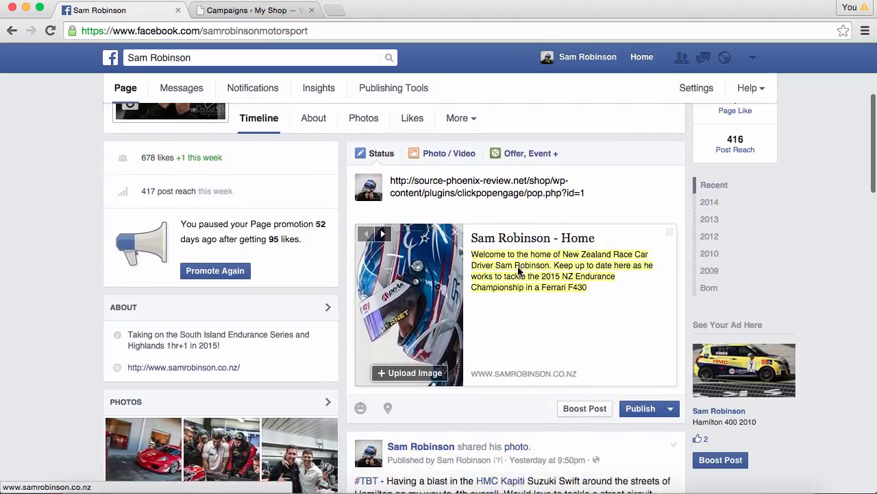
drag(587, 192, 376, 167)
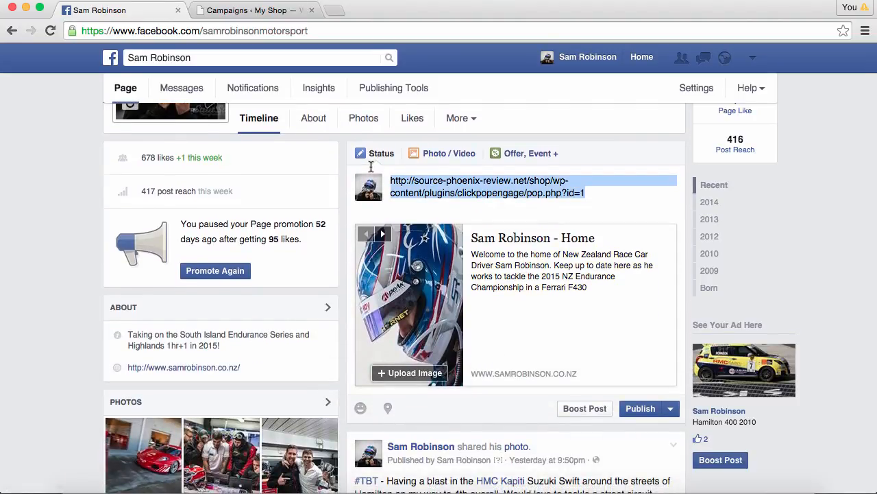
text(FA)
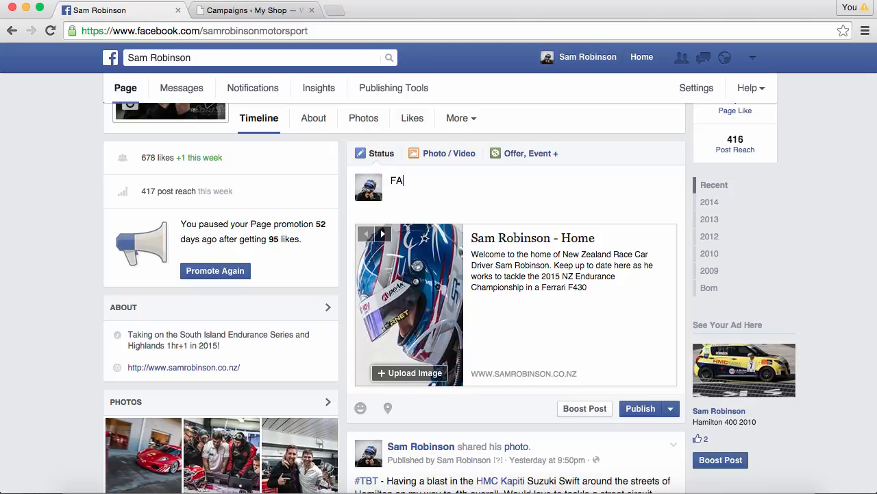
text(CEBOOK GIVEAWAY!)
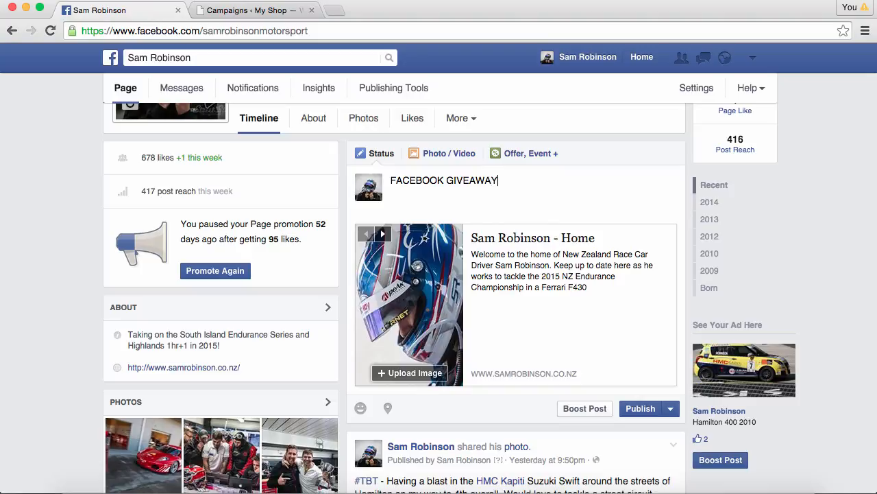
key(super+v)
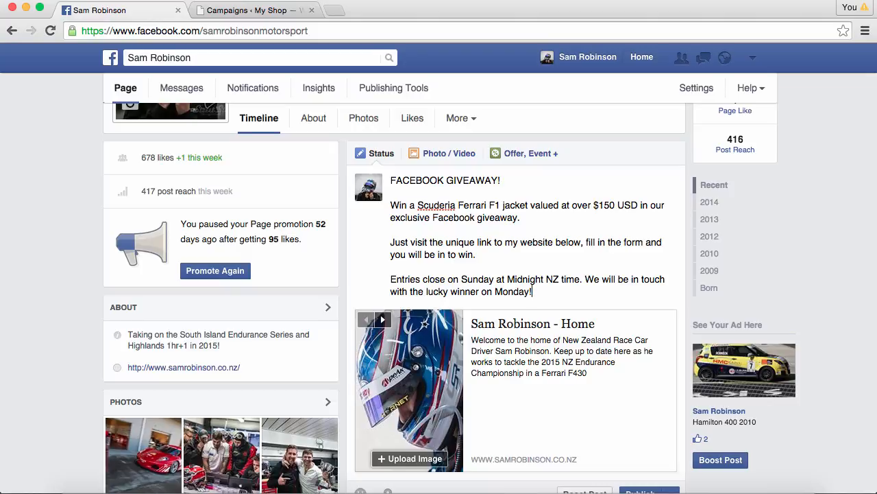
Publish the giveaway post and open its link to view the Ferrari jacket popup
scroll(597, 340, down, 2)
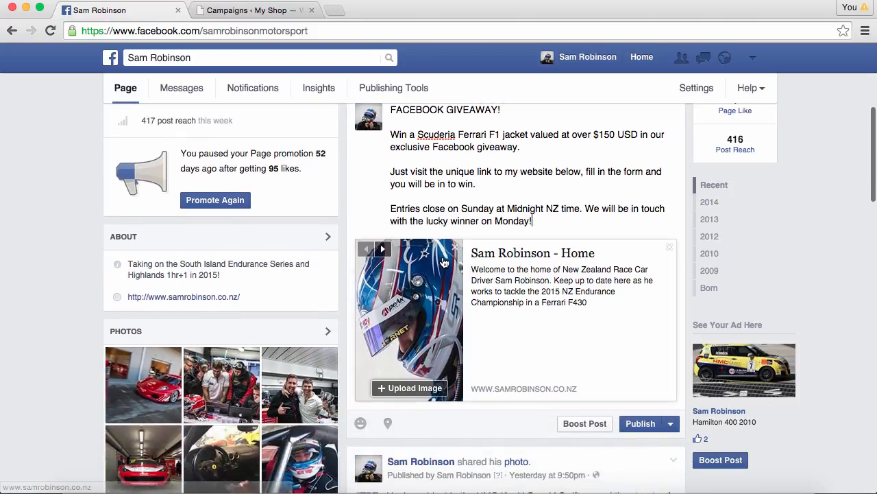
scroll(596, 340, up, 1)
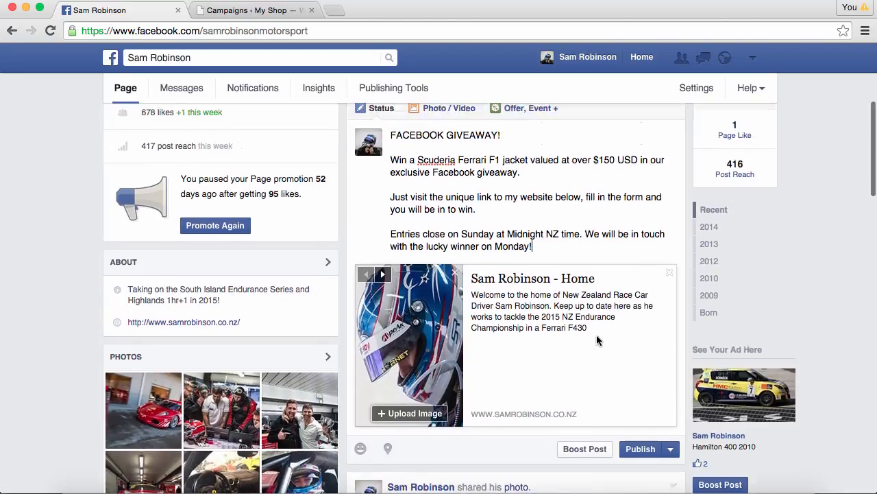
click(643, 451)
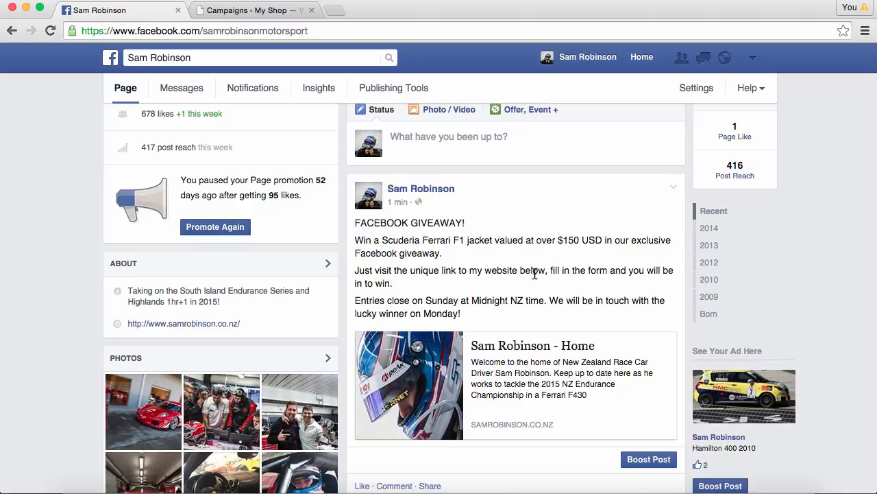
click(533, 350)
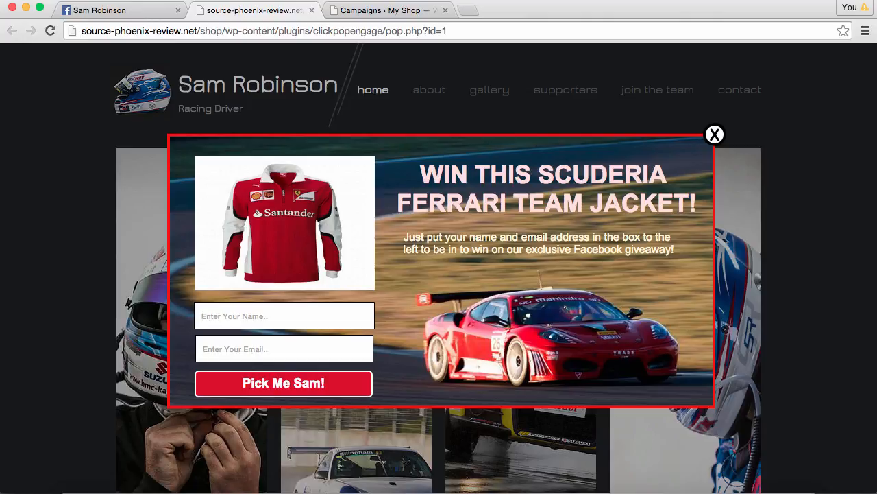
Submit a test name and email through the popup's 'Pick Me Sam!' button
key(Tab)
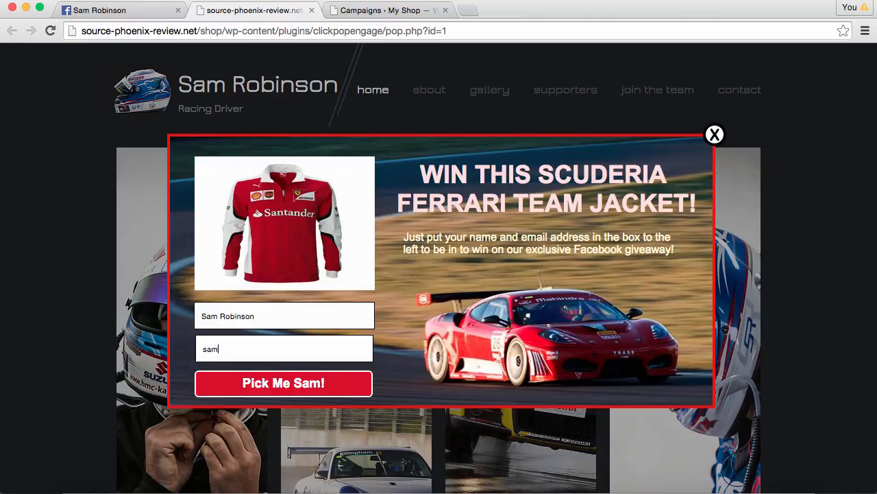
click(298, 382)
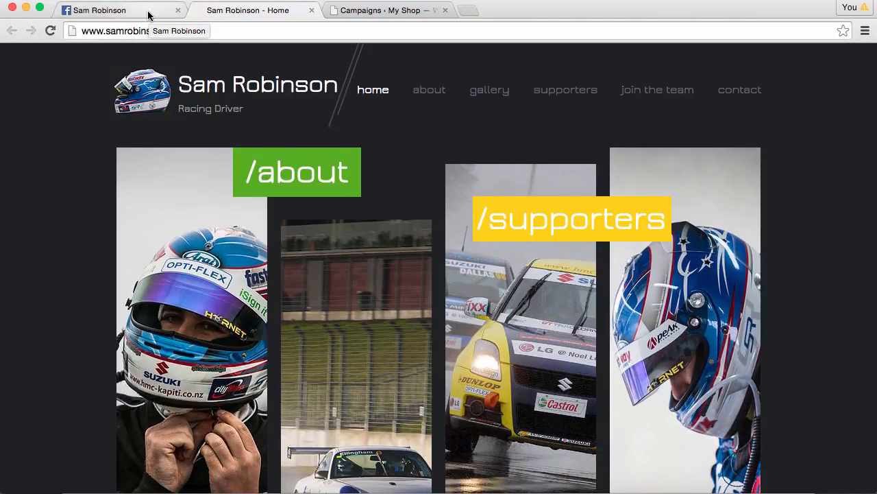
click(373, 10)
Open Analytics to see Sam Motorsport Leads at 3 views, 1 click, 1 conversion, 33.33% CTR and CR
scroll(409, 310, down, 1)
scroll(409, 314, down, 3)
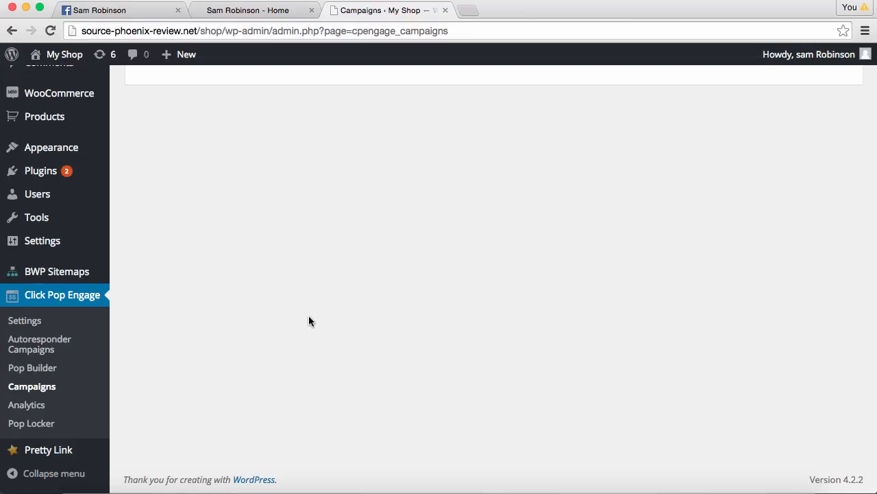
click(26, 412)
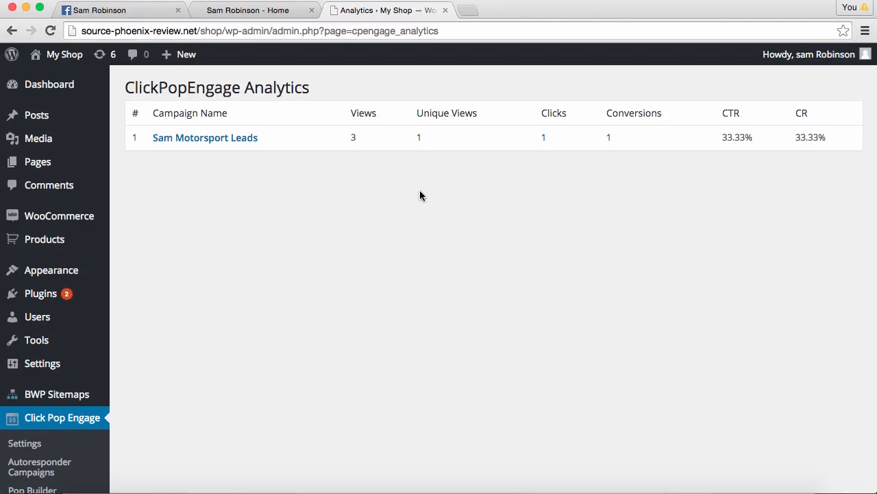
scroll(420, 195, down, 3)
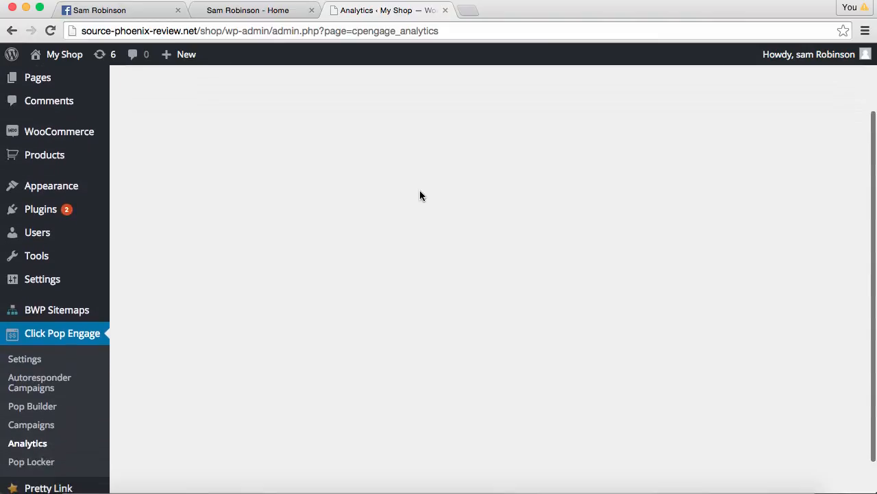
From the Pop Locker list, preview the youtube1 signup-to-watch locker and try playing its video
click(32, 455)
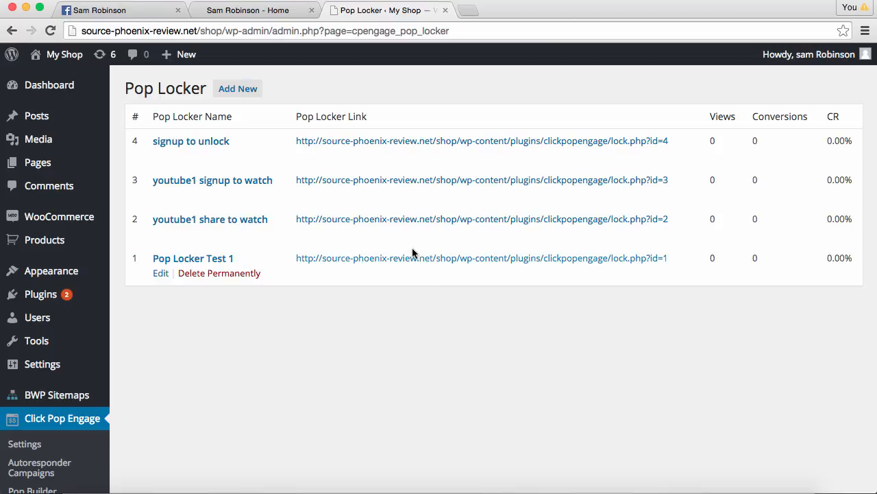
click(388, 180)
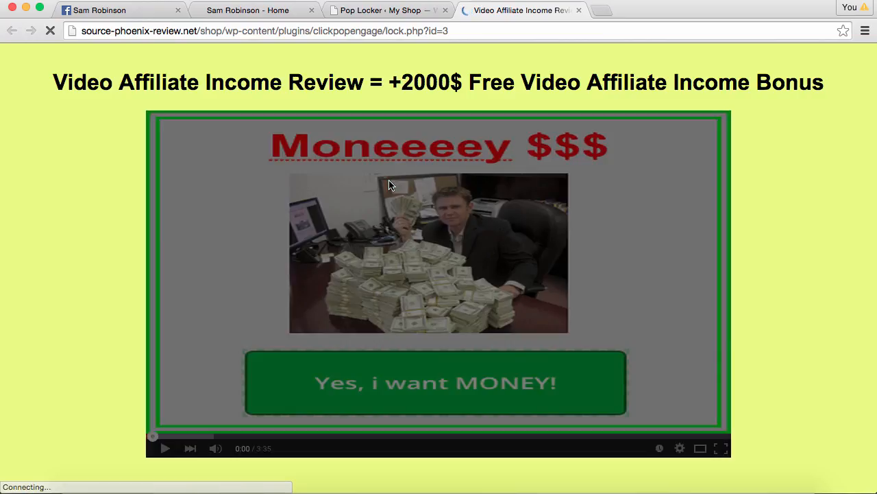
click(426, 286)
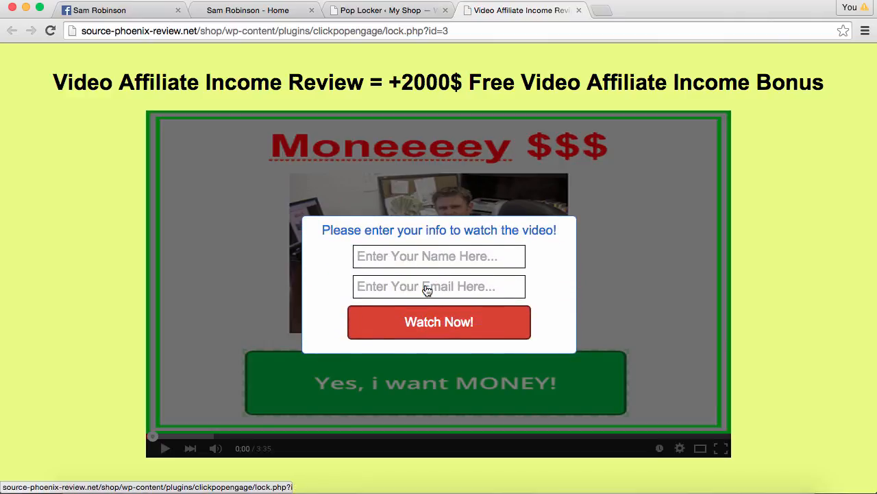
click(401, 10)
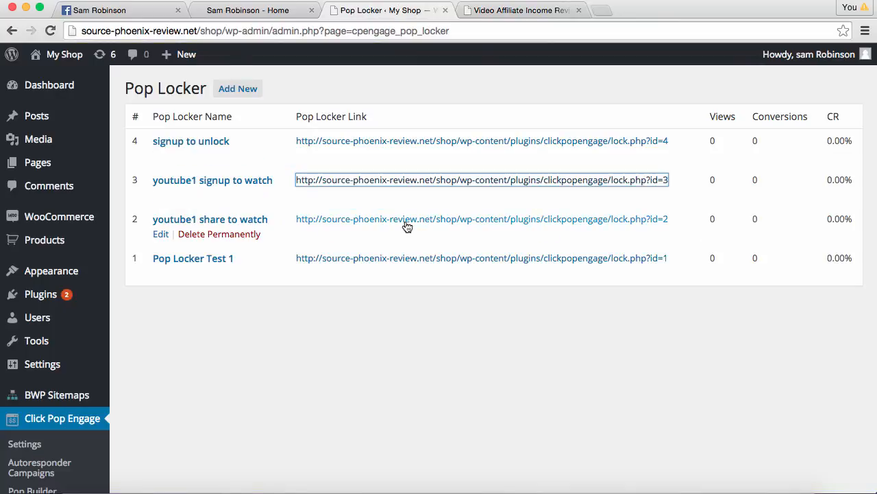
Preview the youtube1 share-to-watch locker, then review the four pop lockers with 0 views
click(401, 221)
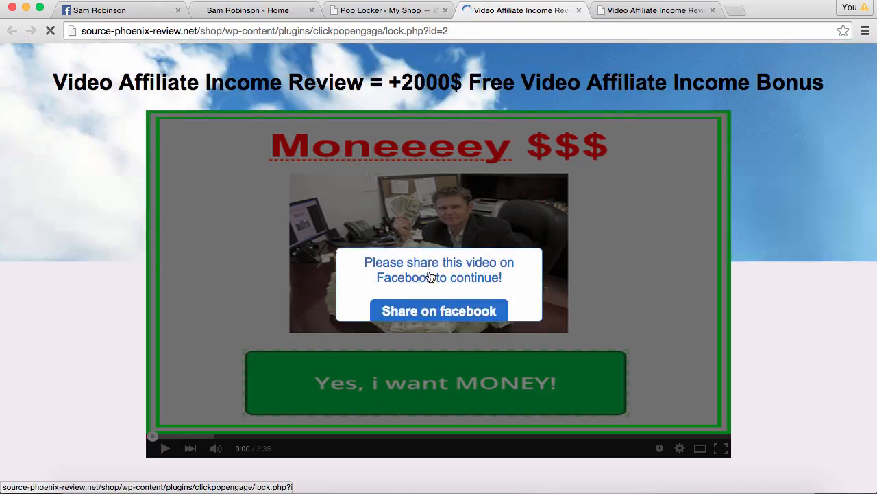
click(406, 13)
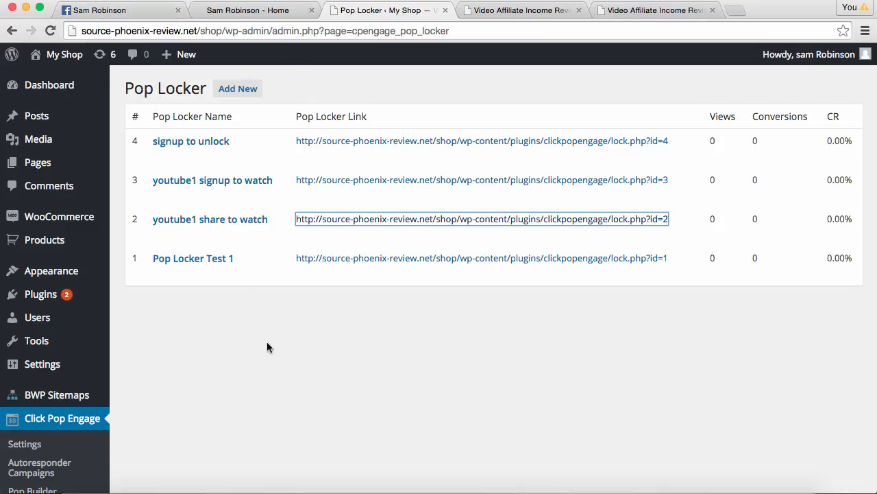
scroll(268, 347, down, 3)
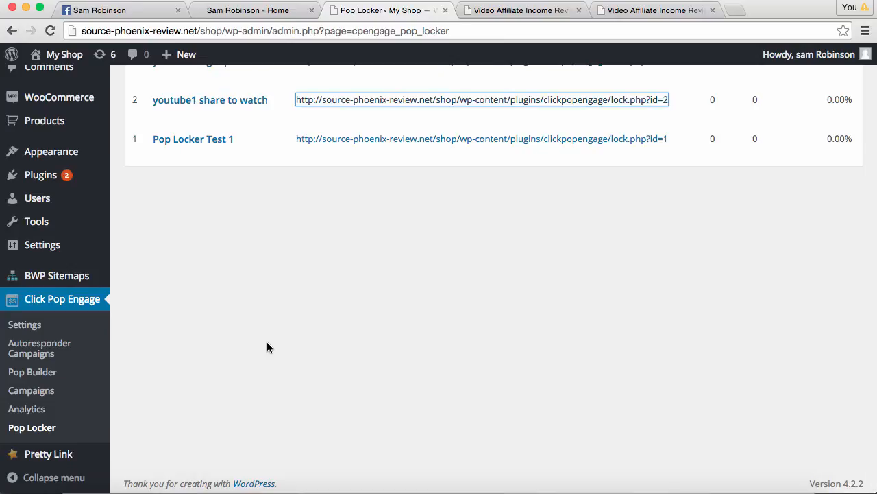